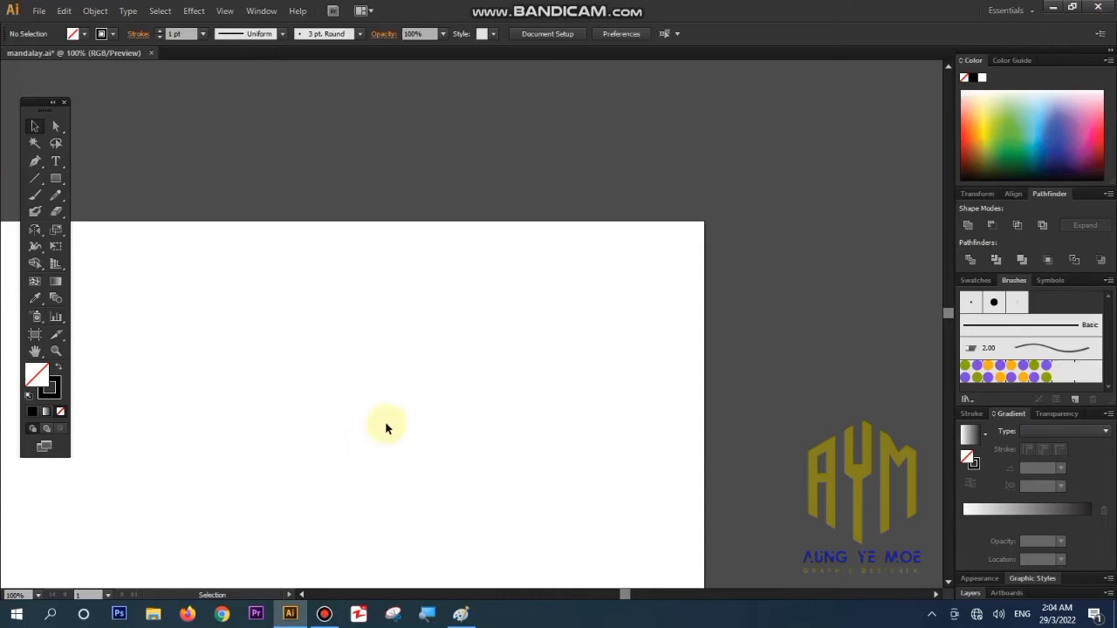
- Draw a wide rectangle and raise its top-left corner into a slanted peak
key("m")
left_click_drag(246, 381, 420, 445)
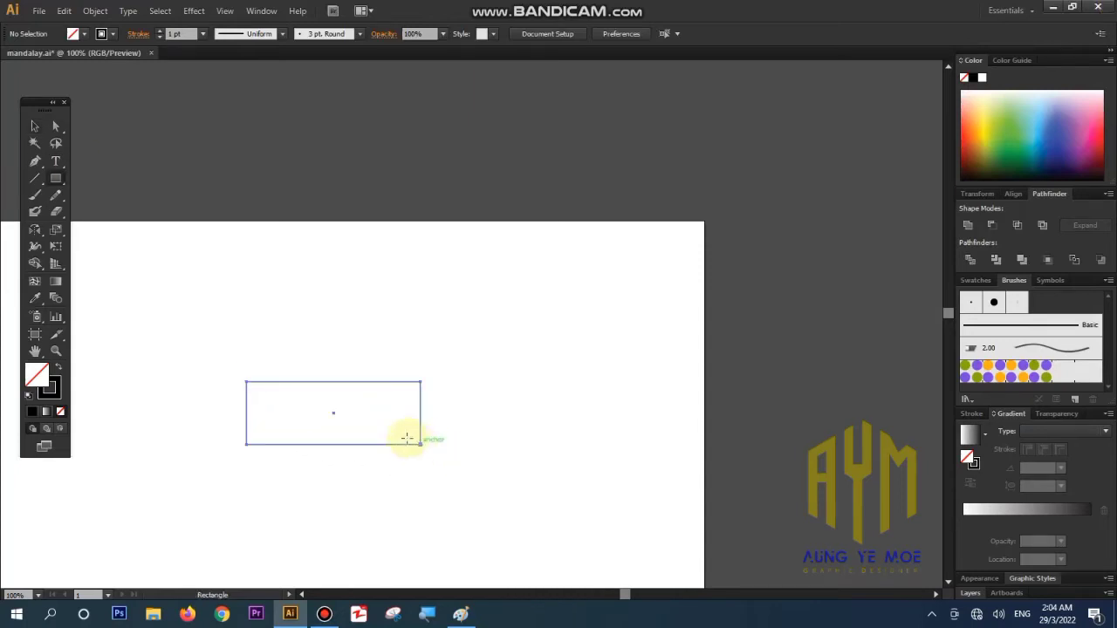
key("p")
key("a")
left_click_drag(247, 382, 247, 324)
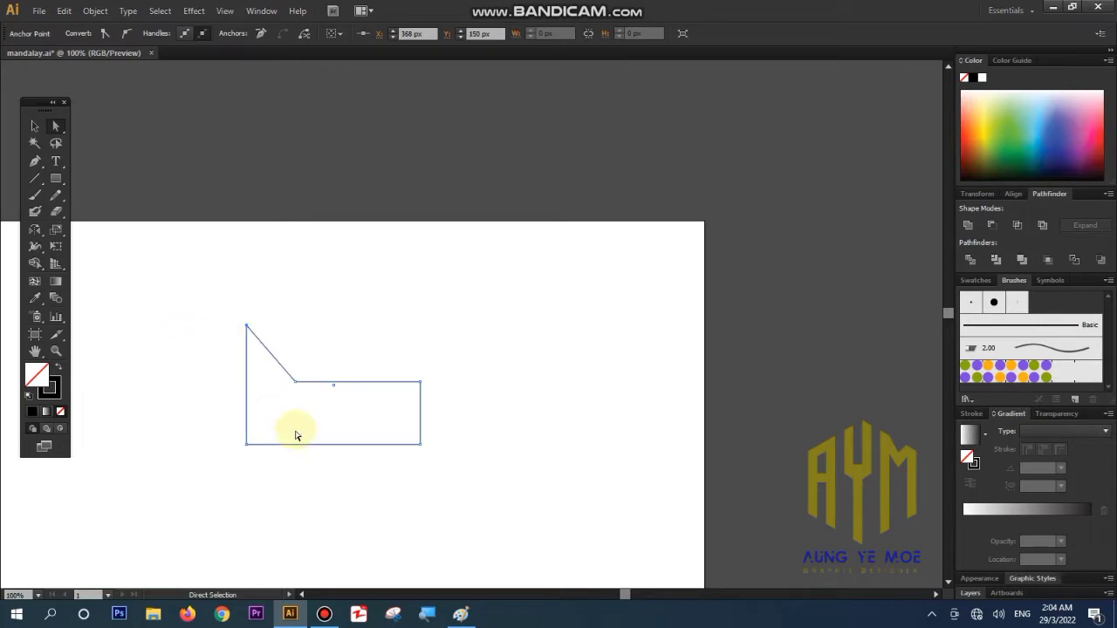
- Stack three copies above it, each progressively narrower and shorter
mouse_move(292, 447)
left_mouse_down()
mouse_move(281, 493)
mouse_move(282, 377)
left_mouse_up()
left_click_drag(235, 324, 283, 335)
left_click_drag(349, 259, 353, 277)
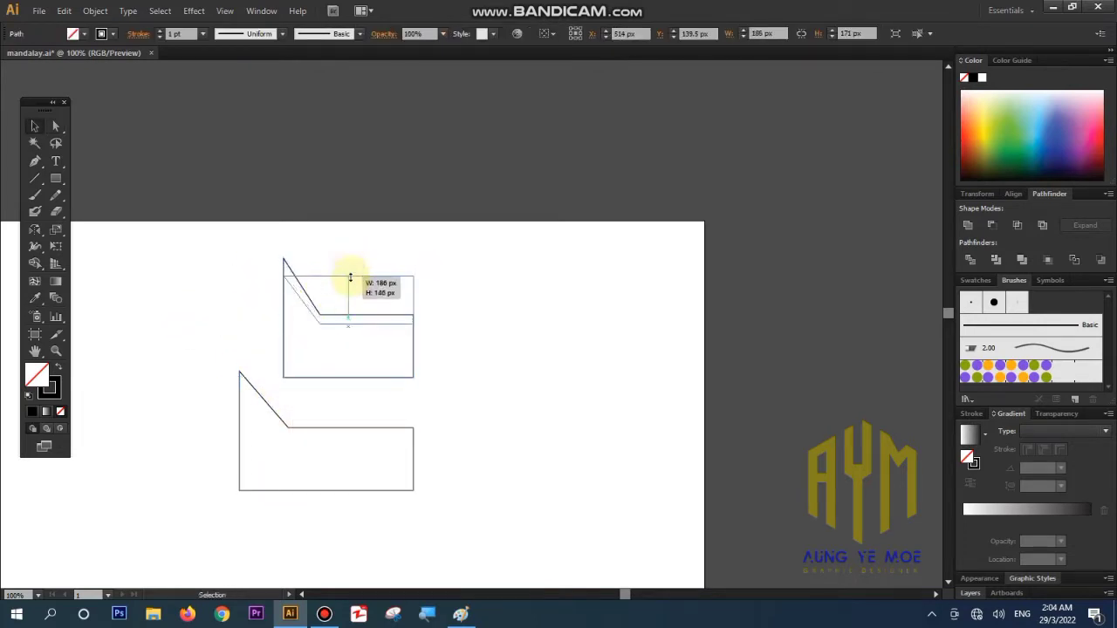
scroll(340, 367, "up", 2)
left_click_drag(345, 432, 346, 341)
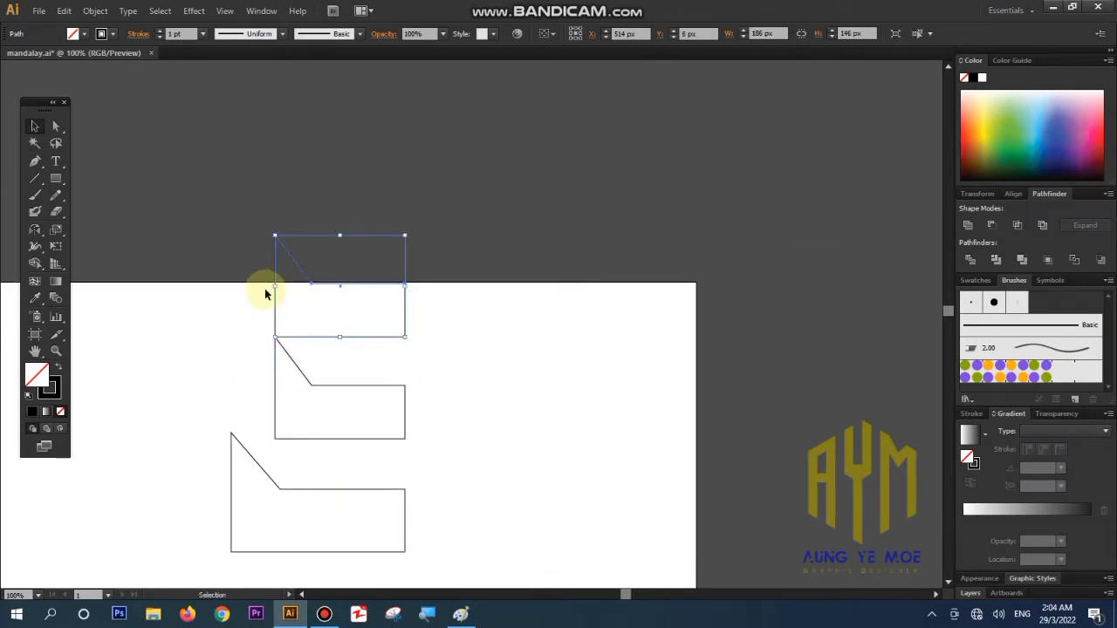
left_click_drag(275, 285, 311, 291)
mouse_move(355, 244)
left_mouse_down()
mouse_move(353, 299)
mouse_move(361, 207)
left_mouse_up()
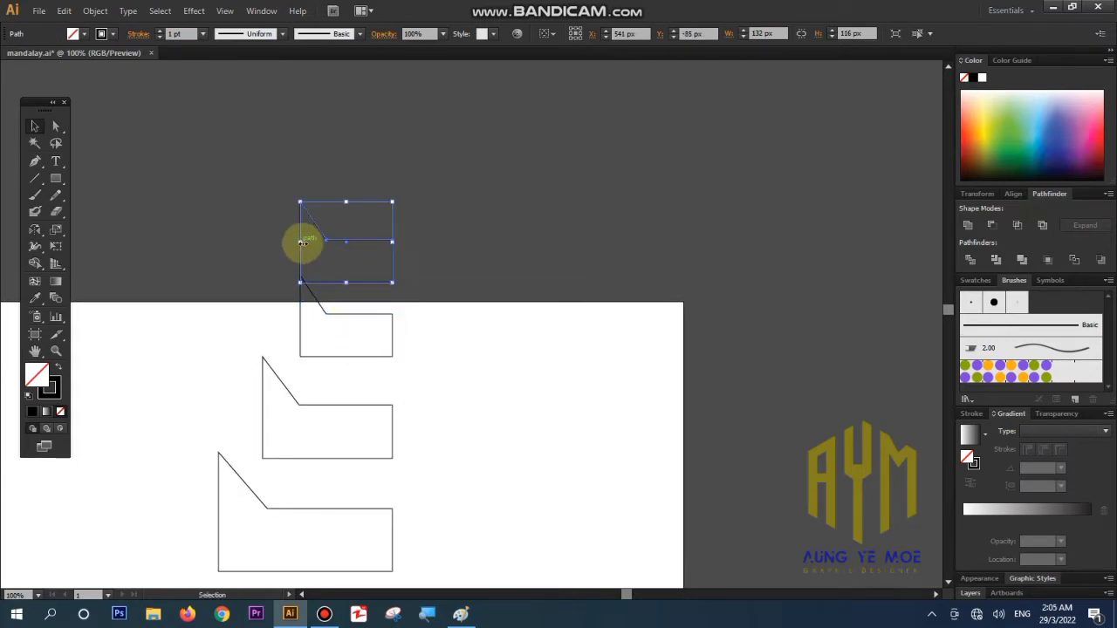
left_click_drag(299, 241, 327, 242)
left_click(425, 329)
- Draw three filler rectangles in the gaps beside the stacked tiers
scroll(169, 154, "down", 3)
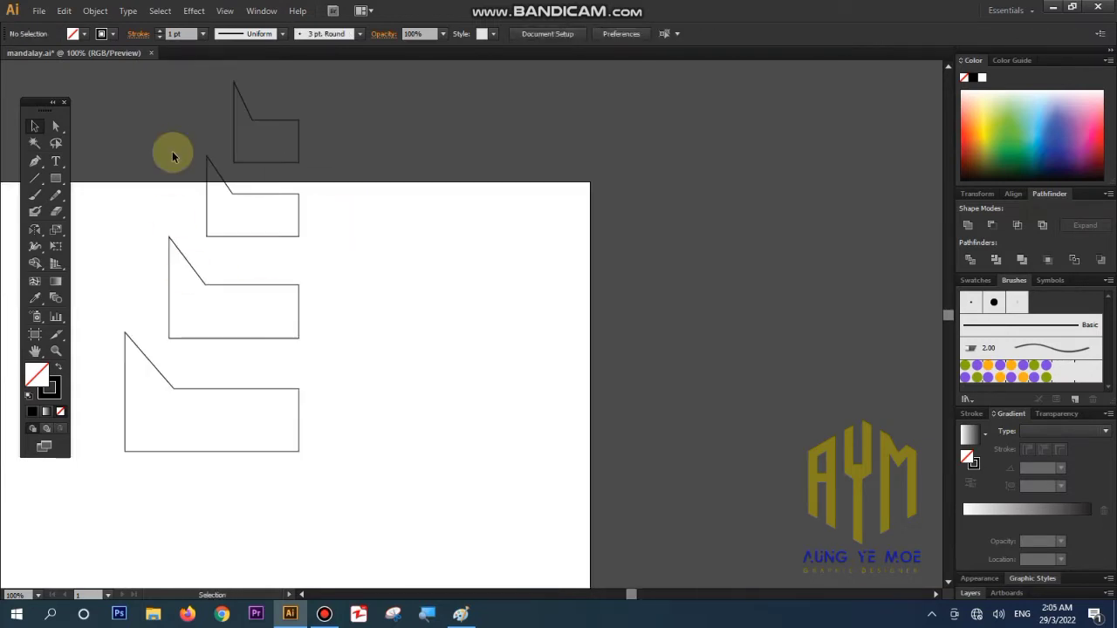
left_click_drag(169, 154, 321, 366)
left_click(56, 178)
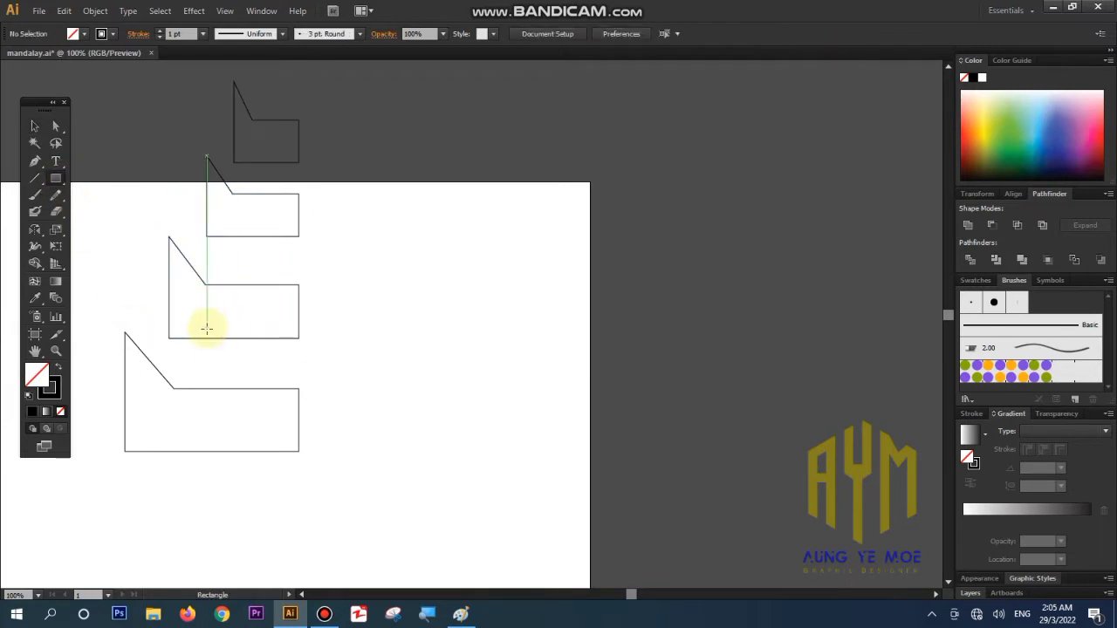
left_click_drag(206, 329, 299, 399)
left_click_drag(217, 230, 299, 300)
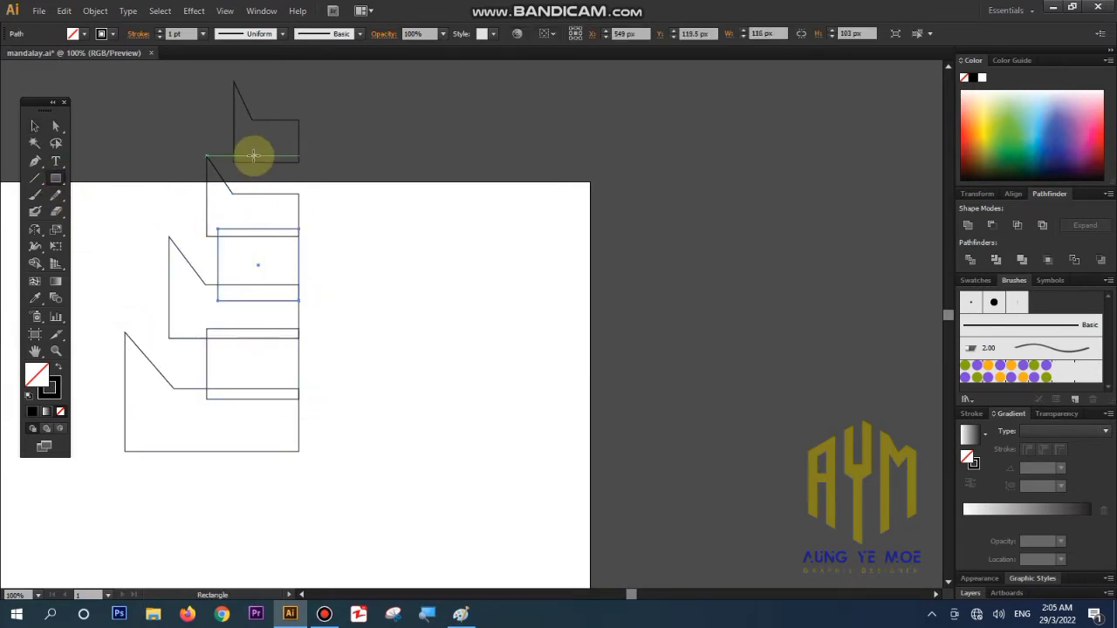
left_click_drag(252, 155, 310, 202)
- Align all shapes on their right edges and unite them into one outline
key("ctrl+a")
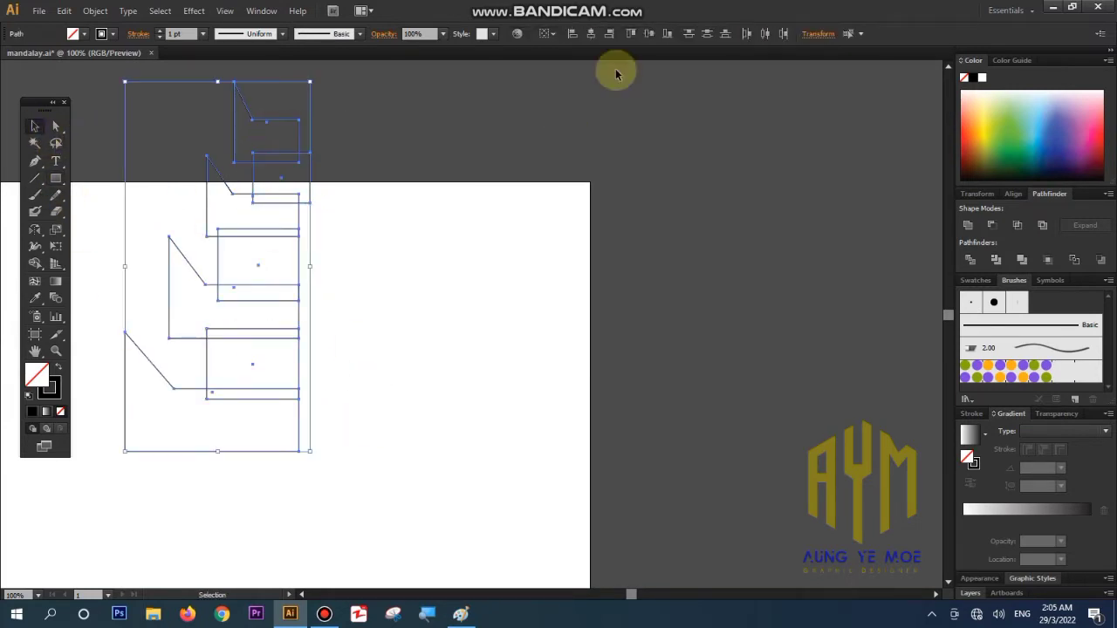
left_click(609, 35)
left_click(967, 226)
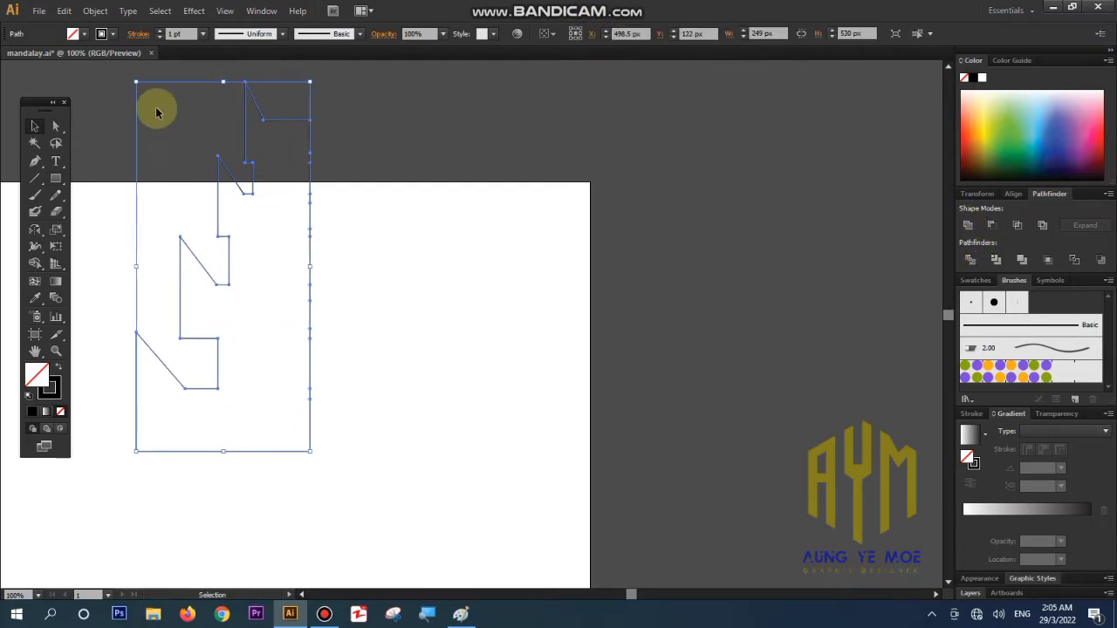
- Scale the merged outline down, widen it, and move it left and down
left_click_drag(136, 82, 209, 235)
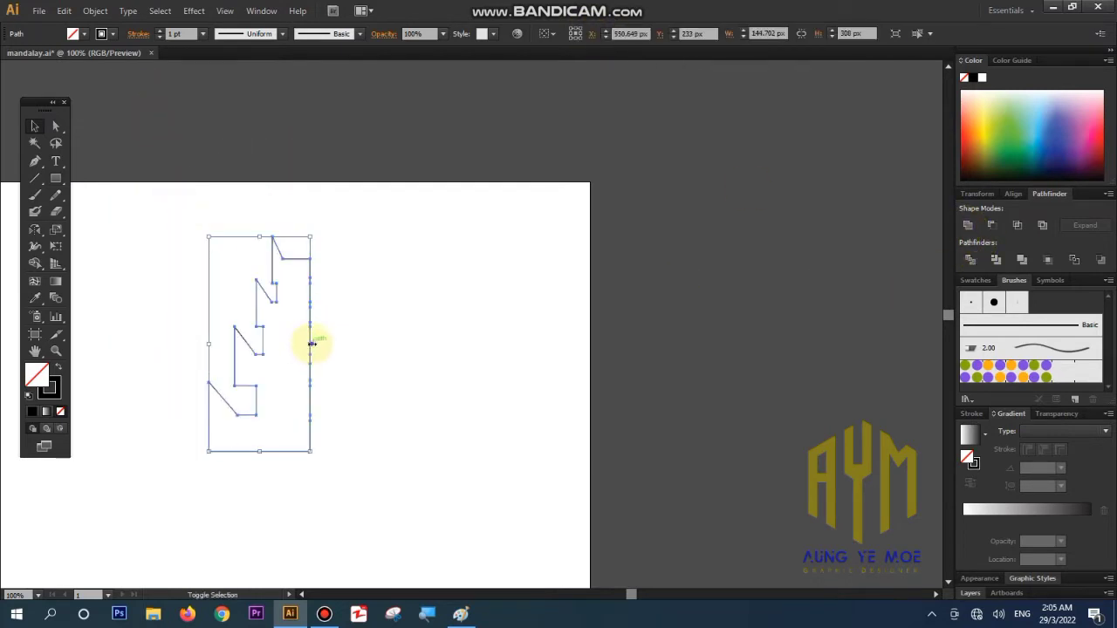
left_click_drag(311, 344, 351, 341)
left_click(329, 320)
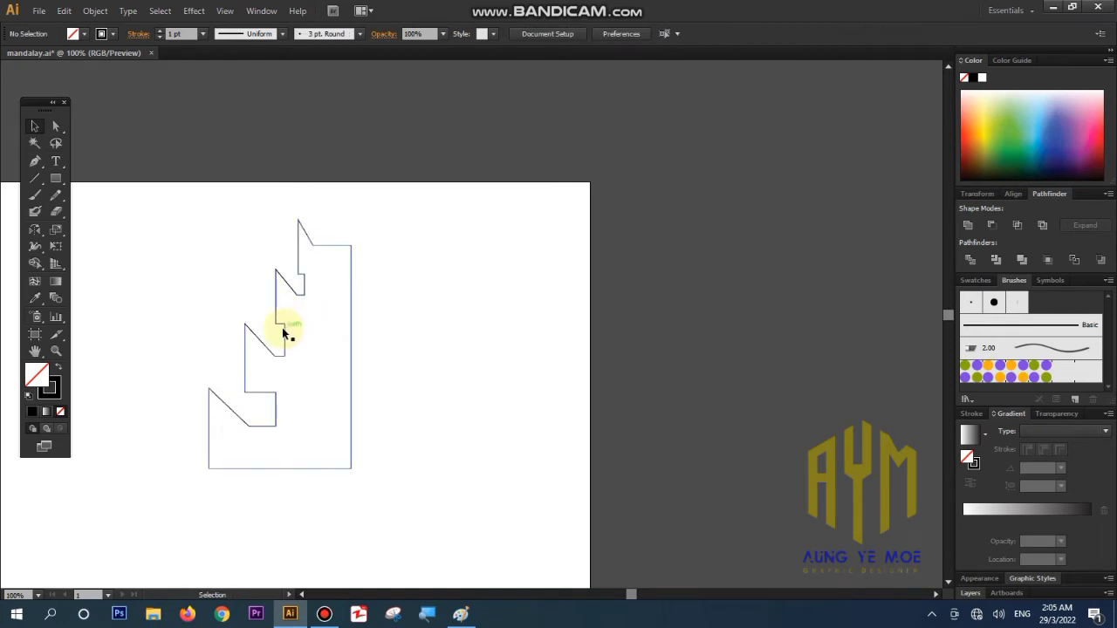
left_click_drag(282, 327, 238, 357)
left_click_drag(306, 374, 329, 375)
left_click(346, 338)
- Draw a thin pillar under the base and repeat copies into three pillars
scroll(203, 405, "down", 3)
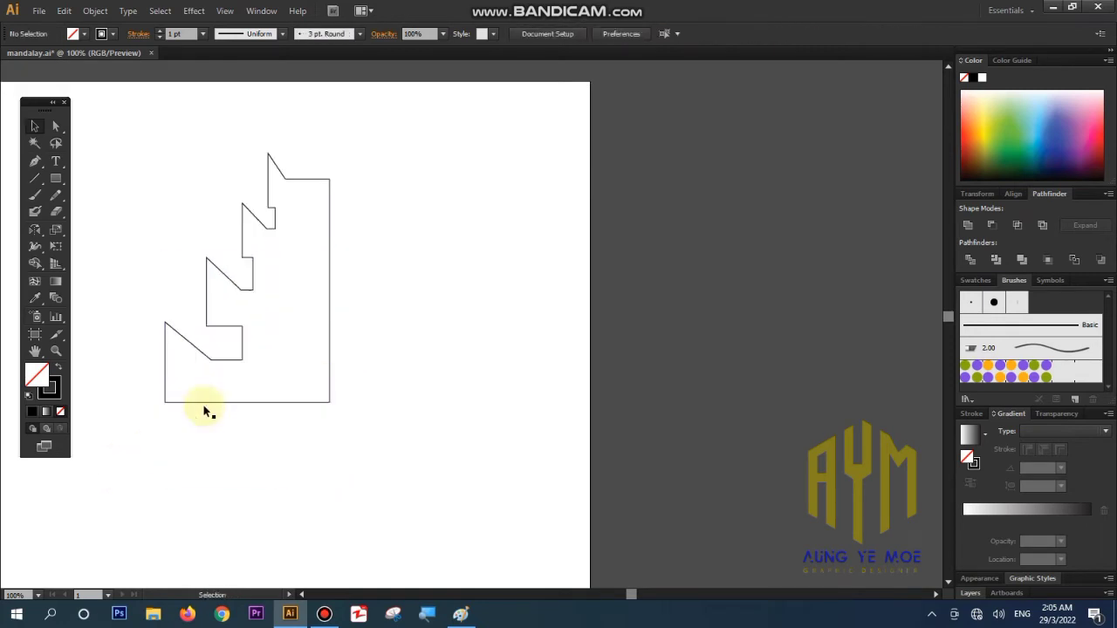
scroll(203, 405, "down", 1)
left_click(55, 178)
mouse_move(191, 373)
left_mouse_down()
mouse_move(211, 443)
mouse_move(236, 440)
left_mouse_up()
key("ctrl+d")
- Unite the three pillars with the stepped outline
mouse_move(154, 192)
left_mouse_down()
mouse_move(322, 351)
mouse_move(323, 384)
left_mouse_up()
left_click(968, 225)
left_click(426, 374)
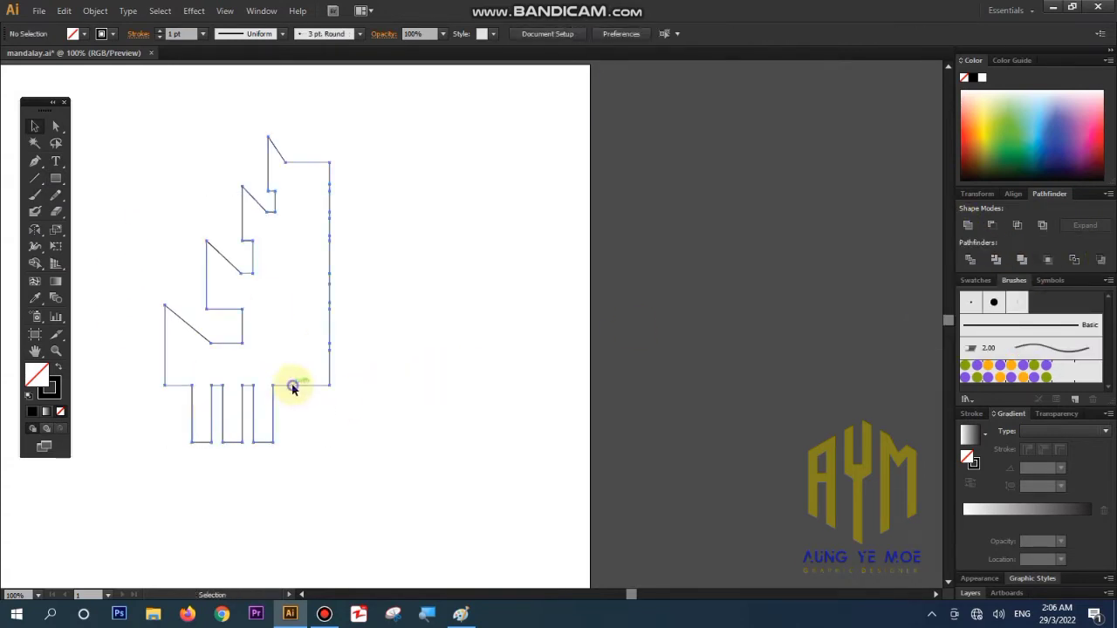
left_click(292, 384)
- Reflect a copy across the right edge and unite both halves into one palace
left_click(35, 230)
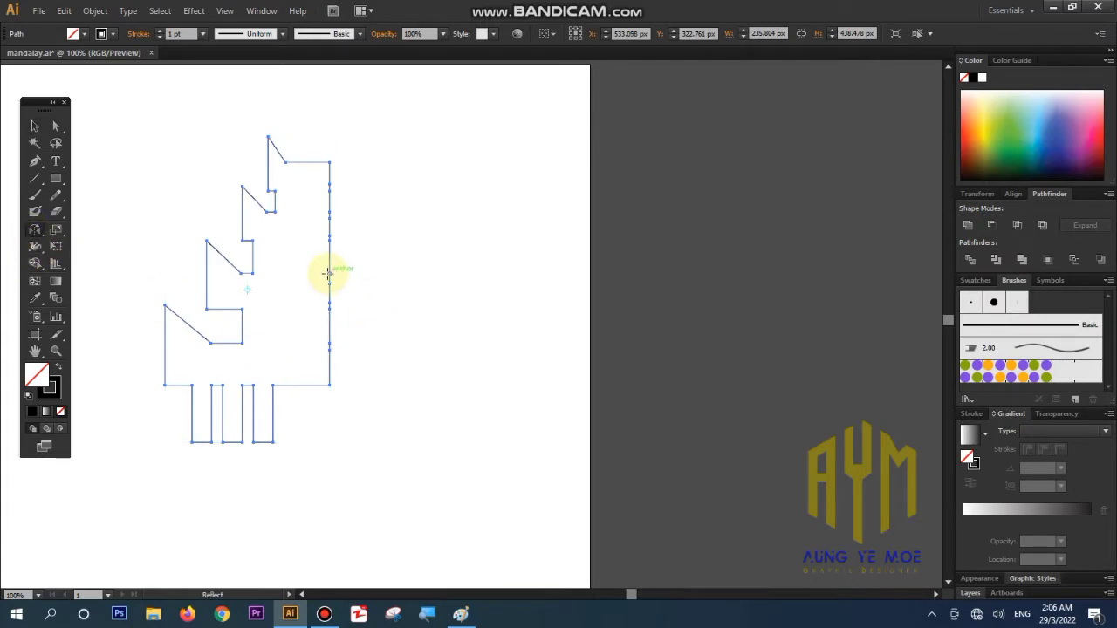
left_click(327, 274, "alt")
key("alt+c")
left_click(35, 126)
left_click(192, 166)
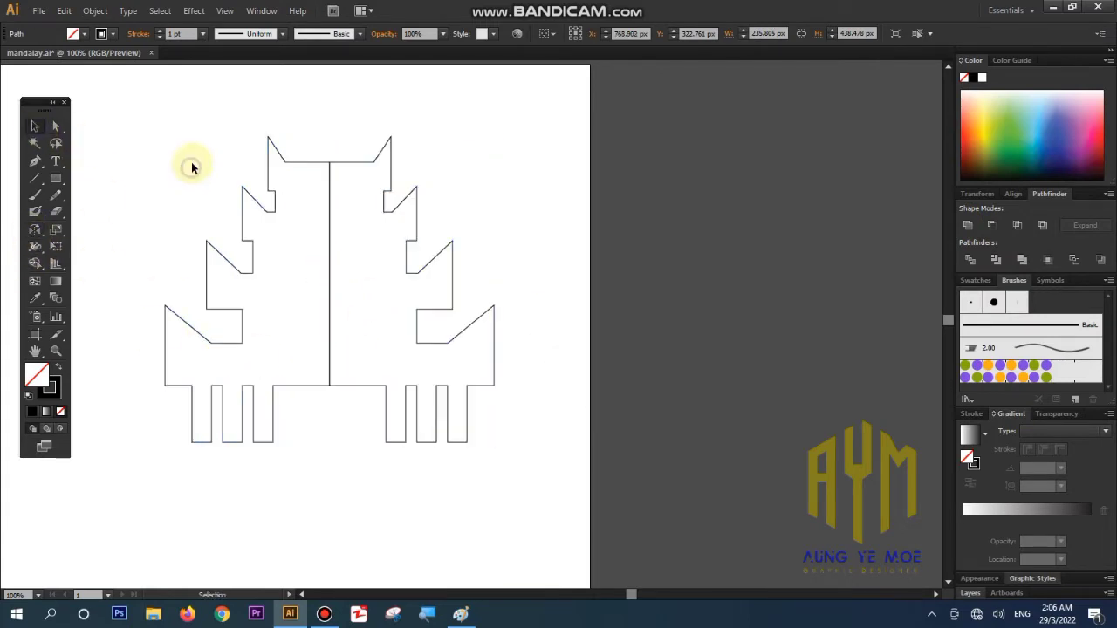
left_click_drag(192, 166, 278, 324)
left_click(968, 226)
left_click(110, 169)
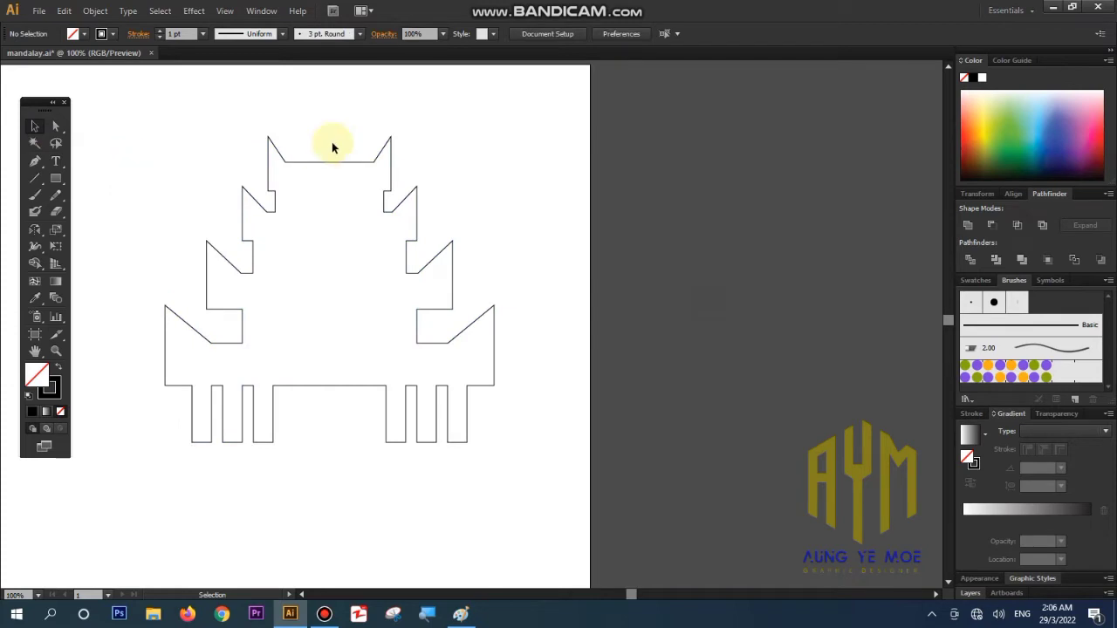
- Draw a square rotated into a diamond, reset its bounding box, and squeeze it narrow
key("m")
scroll(302, 182, "up", 3)
mouse_move(322, 163)
left_mouse_down()
mouse_move(375, 219)
mouse_move(419, 190)
left_mouse_up()
right_click(349, 198)
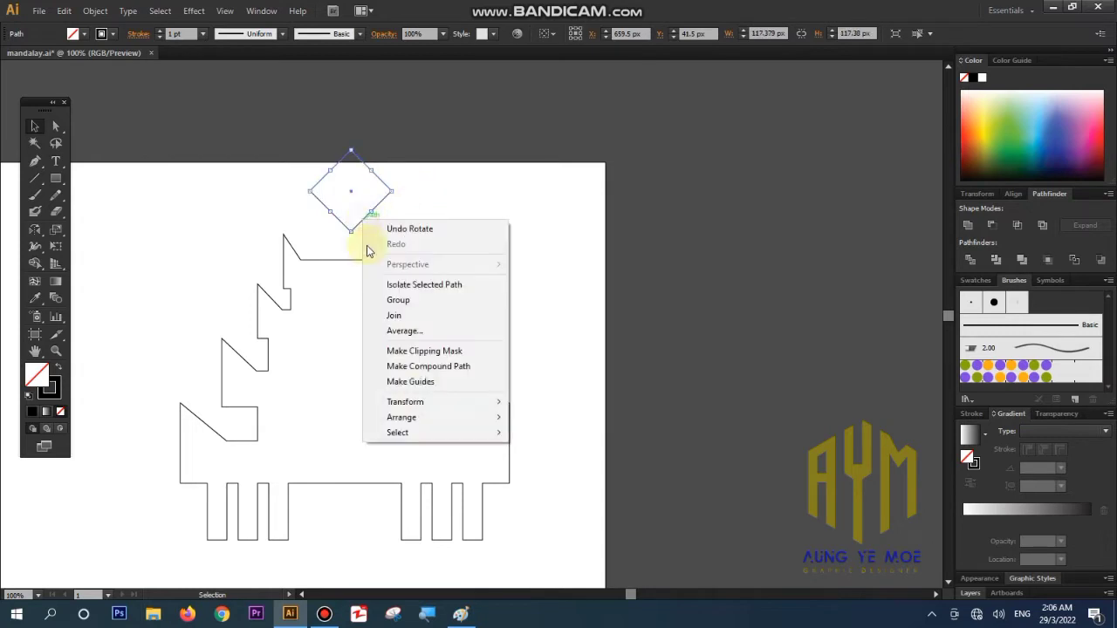
left_click(567, 524)
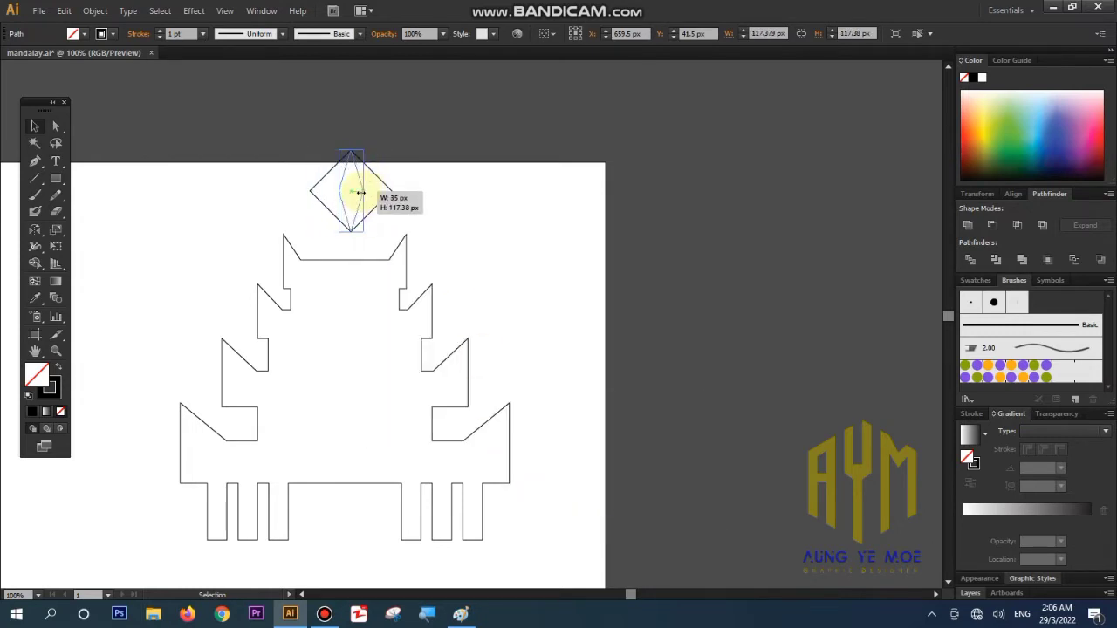
left_click_drag(392, 191, 359, 192)
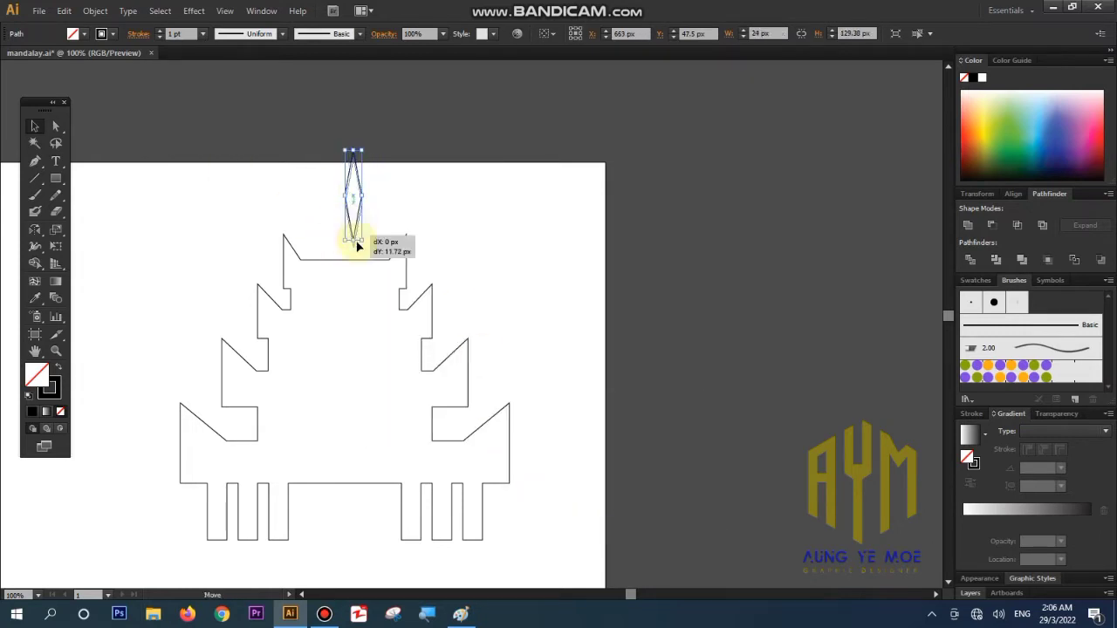
- Move the spire onto the roof centre, unite it with the palace, and scale everything down
left_click_drag(355, 246, 337, 294)
left_click_drag(249, 219, 399, 294)
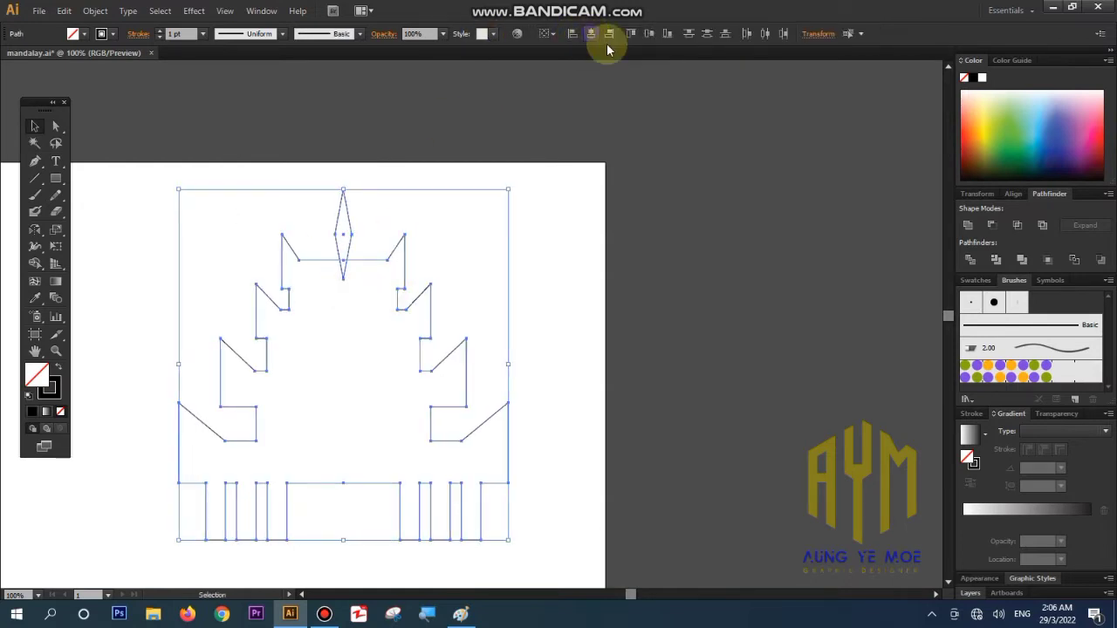
left_click(967, 225)
left_click_drag(510, 190, 447, 254)
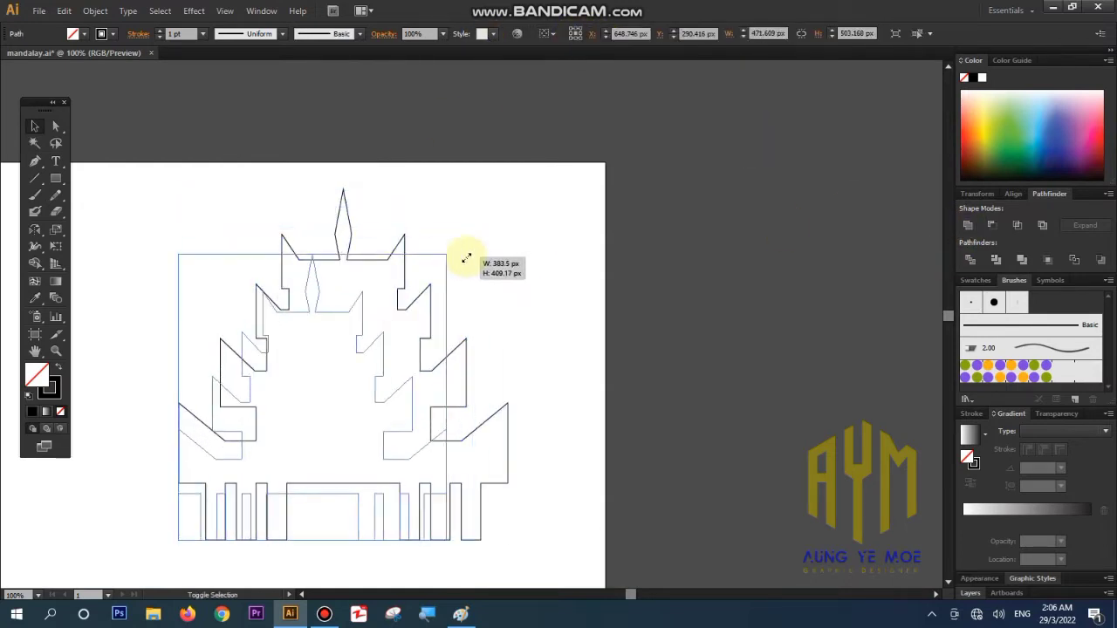
left_click(435, 233)
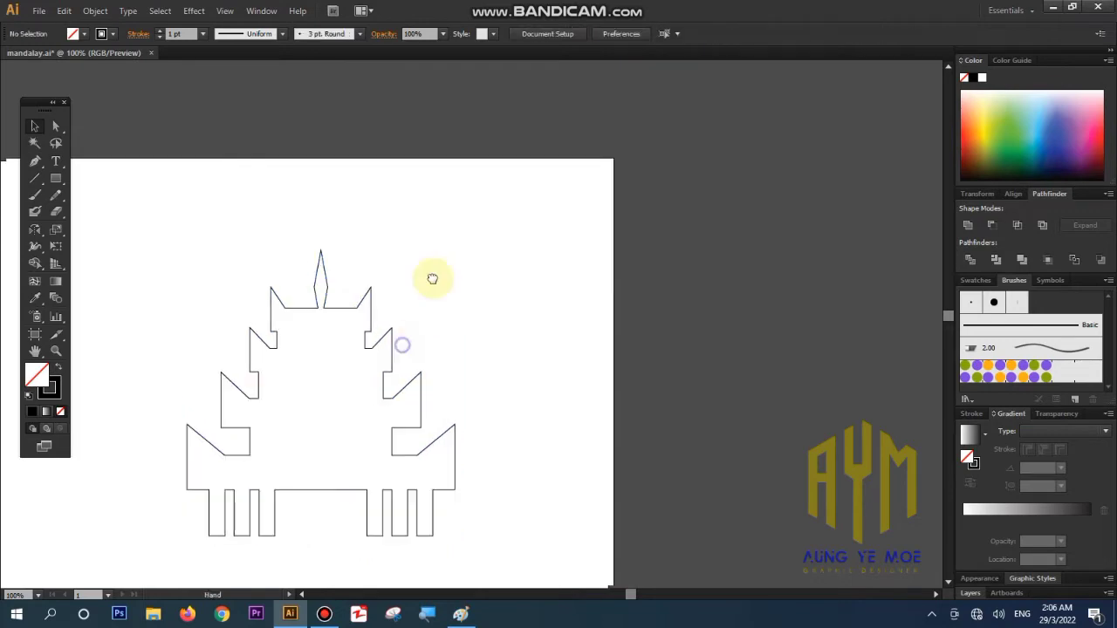
key("ctrl+equal")
- Select the anchors along the base bottom, undoing an accidental move
key("a")
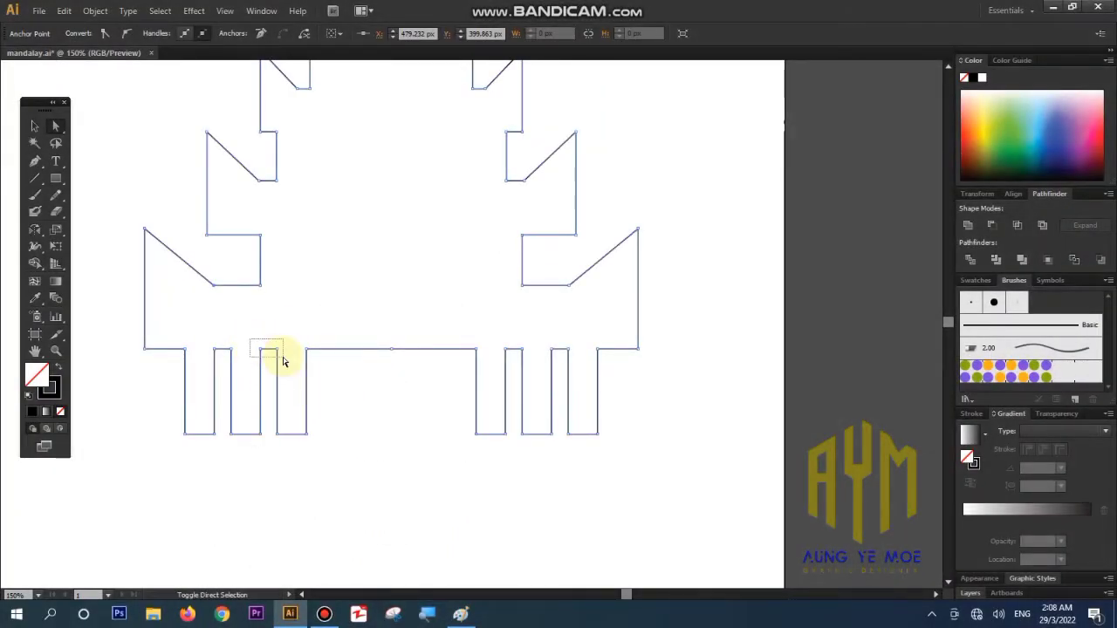
mouse_move(284, 362)
left_mouse_down()
mouse_move(291, 341)
mouse_move(479, 369)
mouse_move(469, 326)
left_mouse_up()
key("ctrl+z")
mouse_move(295, 332)
left_mouse_down()
mouse_move(454, 392)
mouse_move(475, 366)
mouse_move(476, 277)
left_mouse_up()
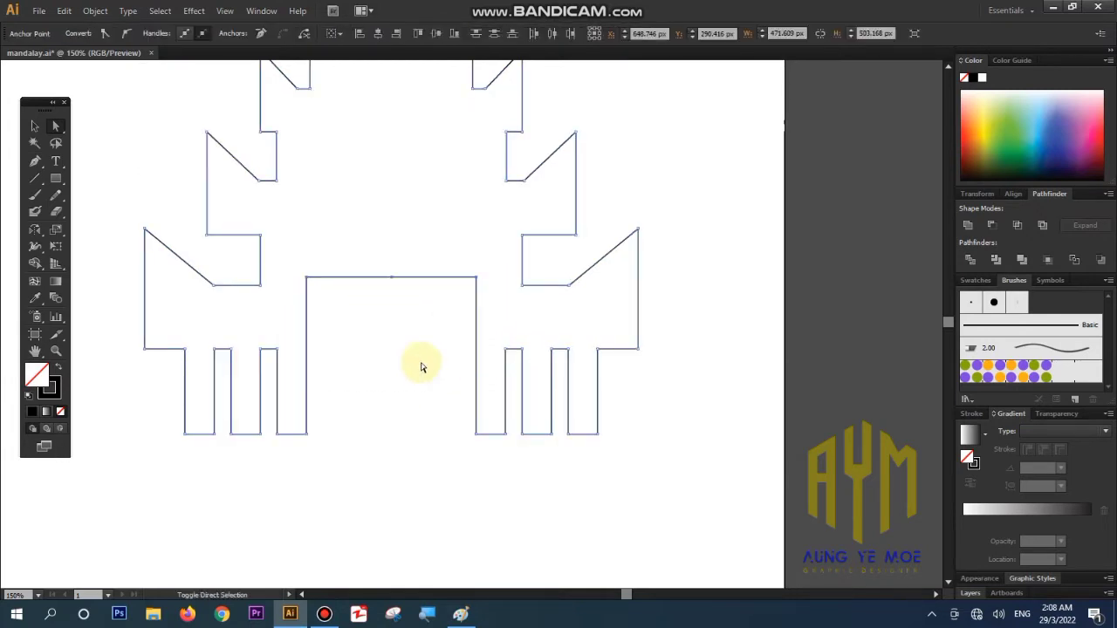
left_click(410, 373)
left_click(259, 346)
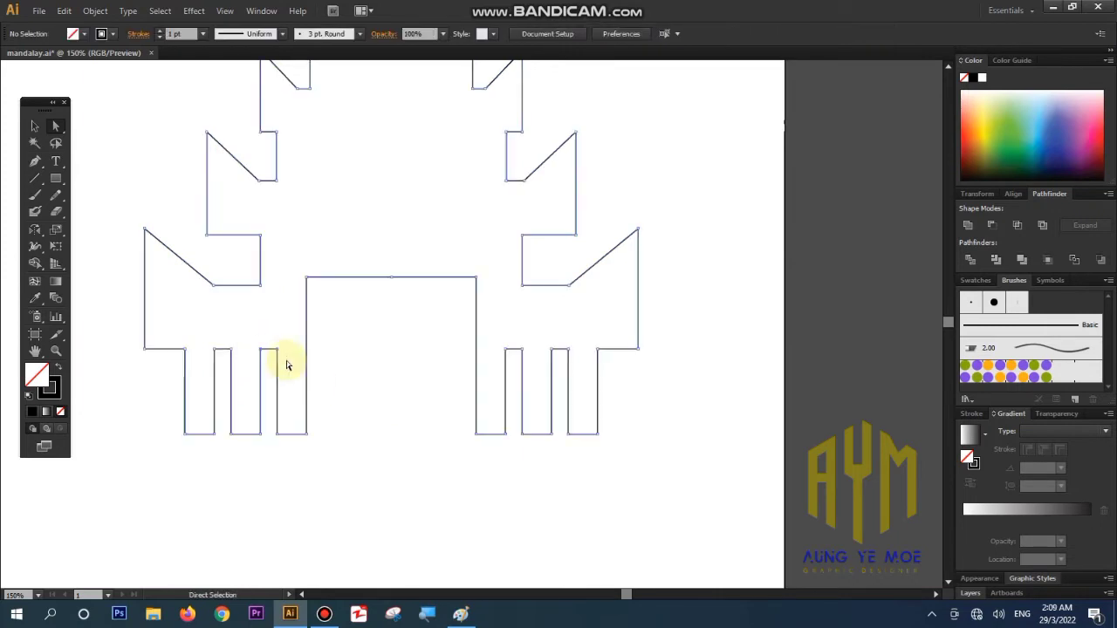
left_click(516, 329, "ctrl")
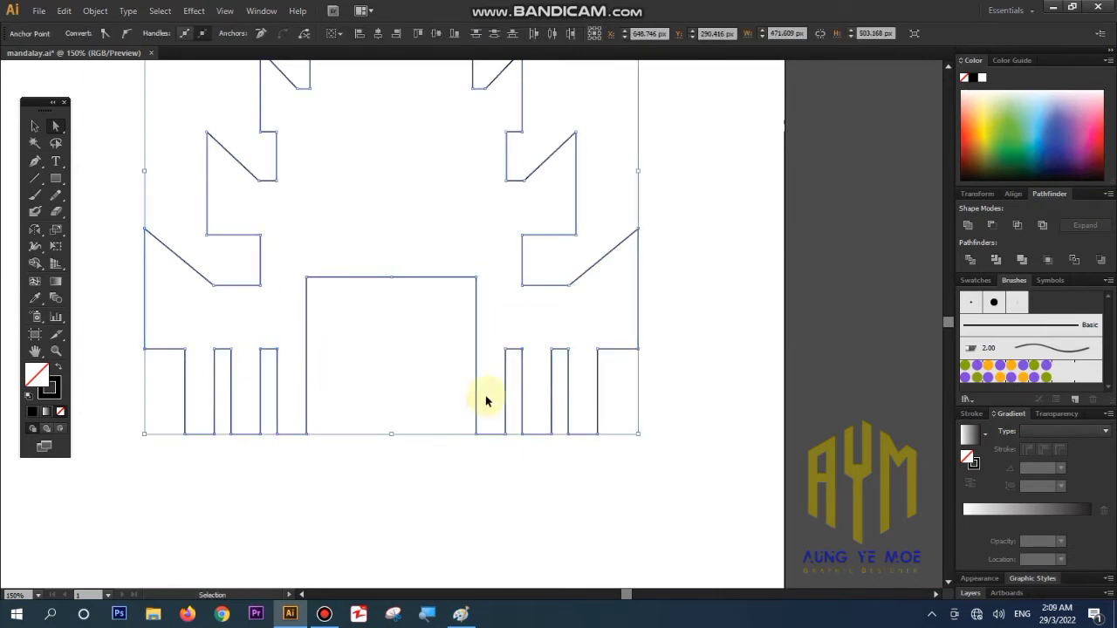
left_click(450, 390)
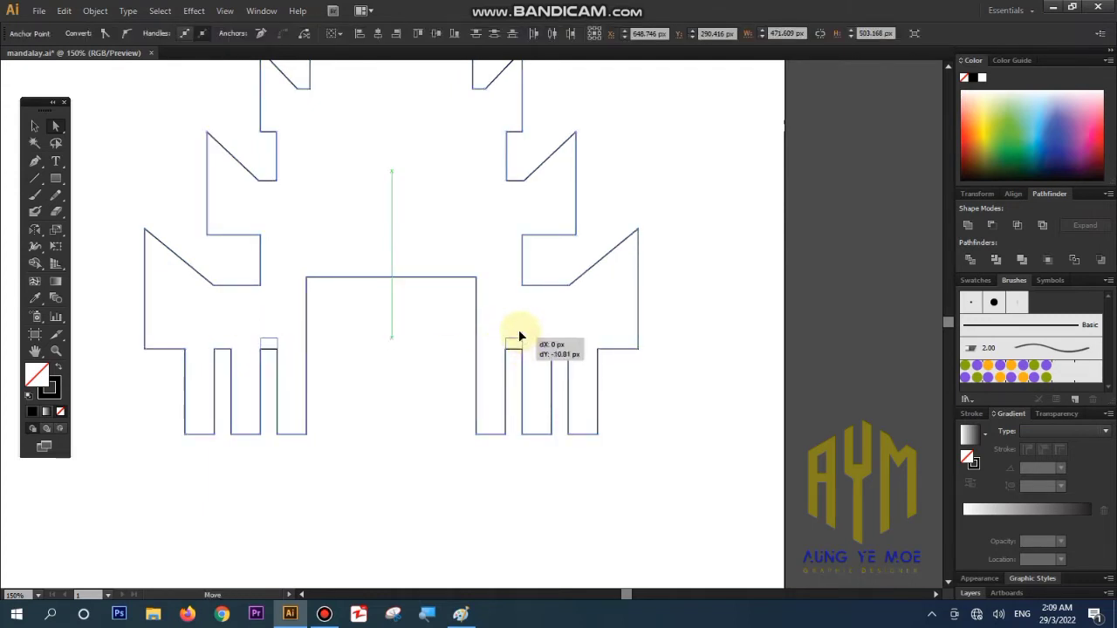
- Raise the notches between the left and right pillars so the columns stand taller
left_click_drag(525, 318, 527, 315)
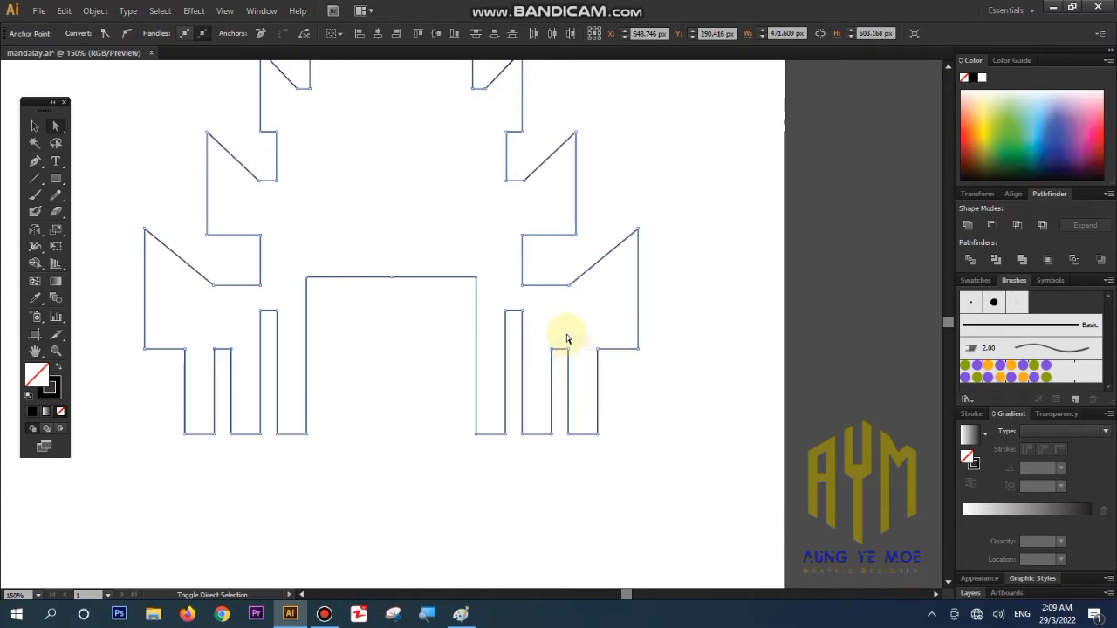
left_click_drag(566, 350, 568, 331)
left_click(425, 445)
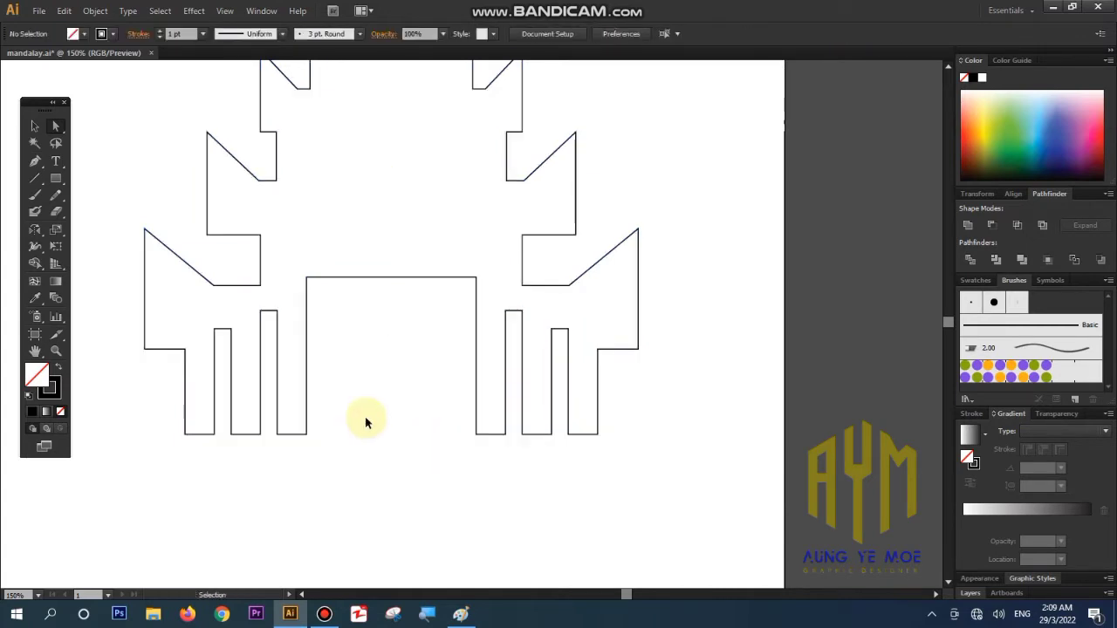
key("ctrl+minus")
key("ctrl+minus")
- Fill the palace black, widen it slightly, and shift it up and right
left_click(35, 126)
left_click_drag(439, 308, 346, 329)
left_click(32, 411)
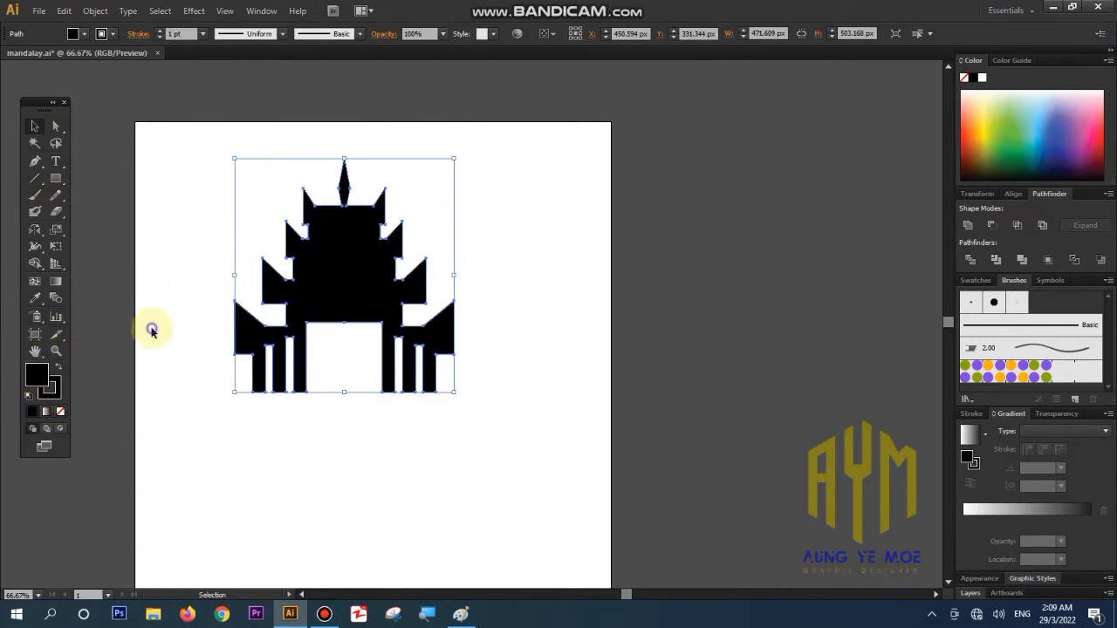
left_click_drag(456, 276, 473, 274)
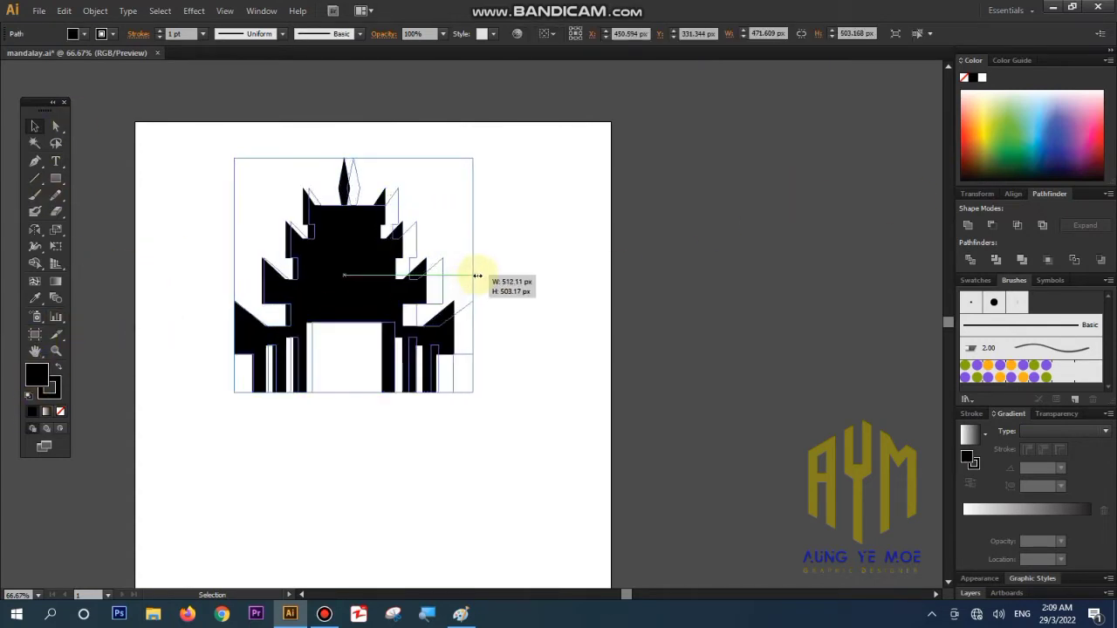
left_click_drag(387, 287, 441, 250)
- Draw an unfilled rectangle below the left pillars
left_click(56, 178)
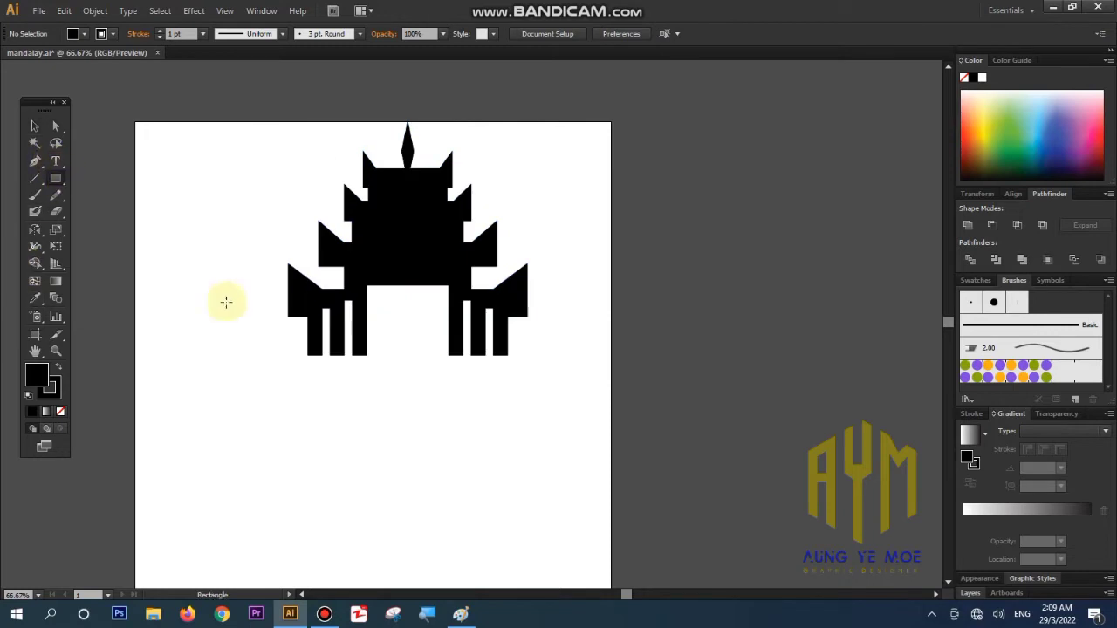
left_click(60, 411)
left_click_drag(287, 341, 366, 399)
- Move the new rectangle right under the left pillars
left_click(35, 162)
left_click(313, 346, "ctrl")
scroll(279, 314, "right", 3)
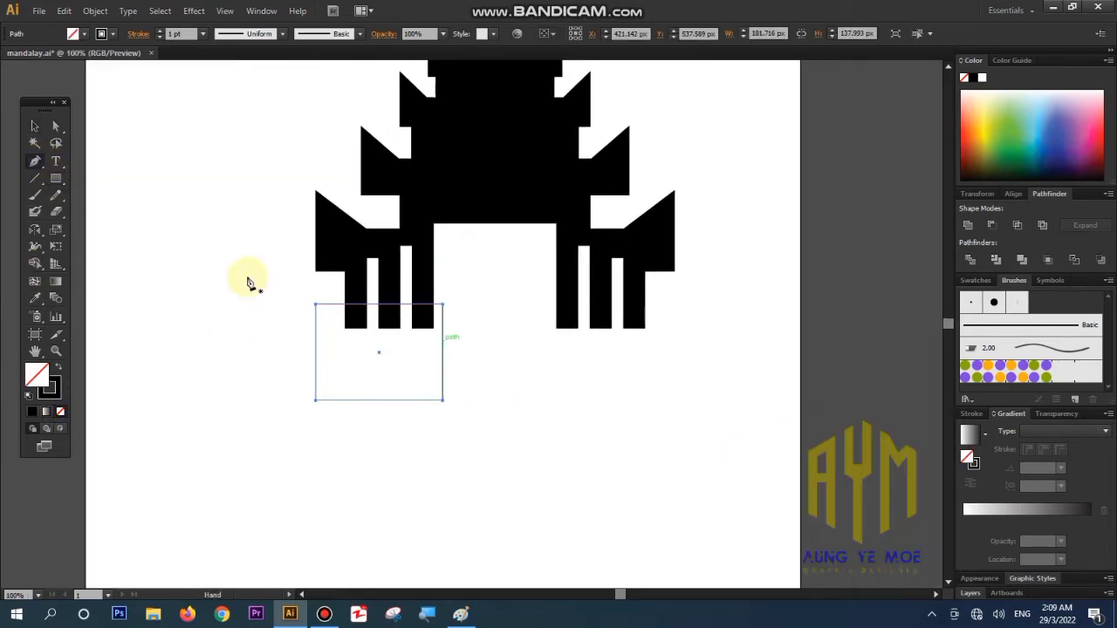
left_click(35, 127)
left_click(63, 126)
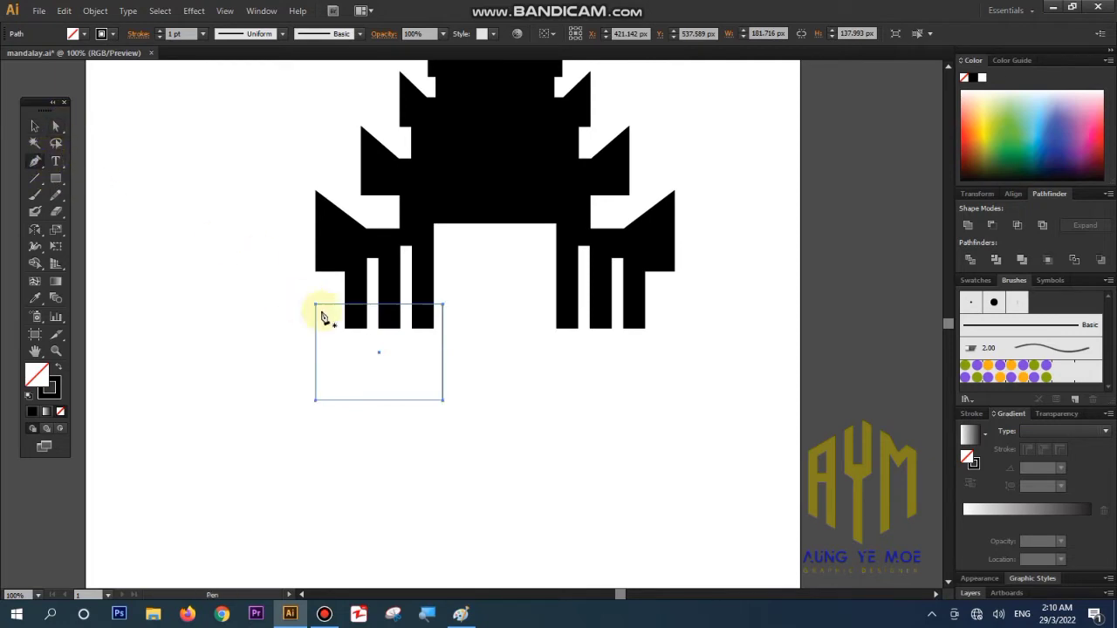
left_click_drag(317, 310, 356, 314)
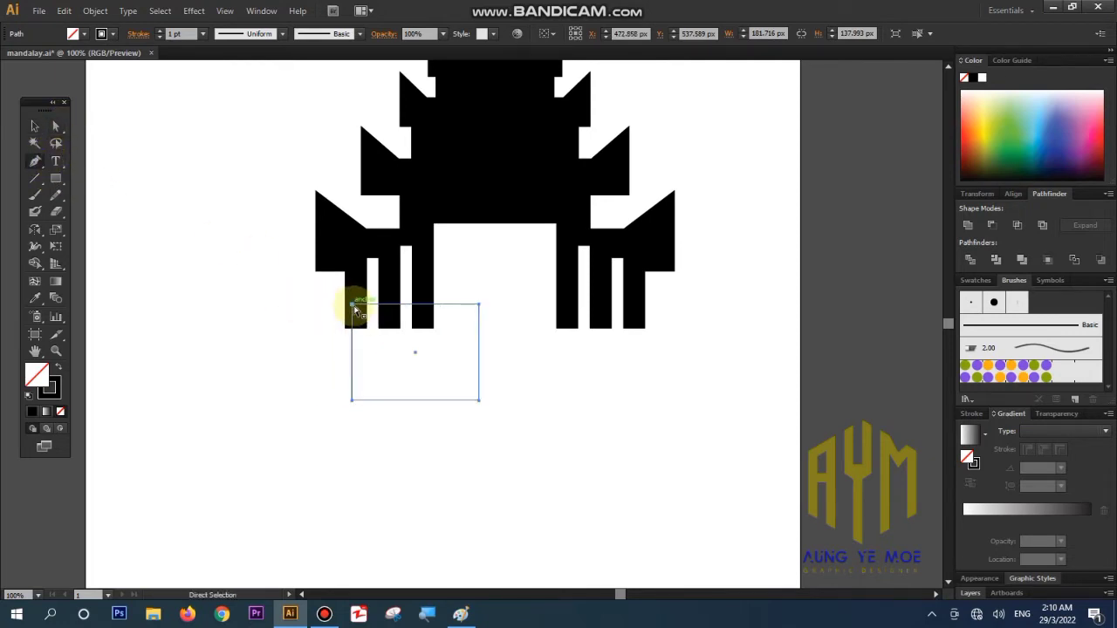
- Reshape the rectangle's left side into an outward sweeping curve
mouse_move(338, 350)
left_mouse_down()
mouse_move(272, 331)
mouse_move(324, 326)
left_mouse_up()
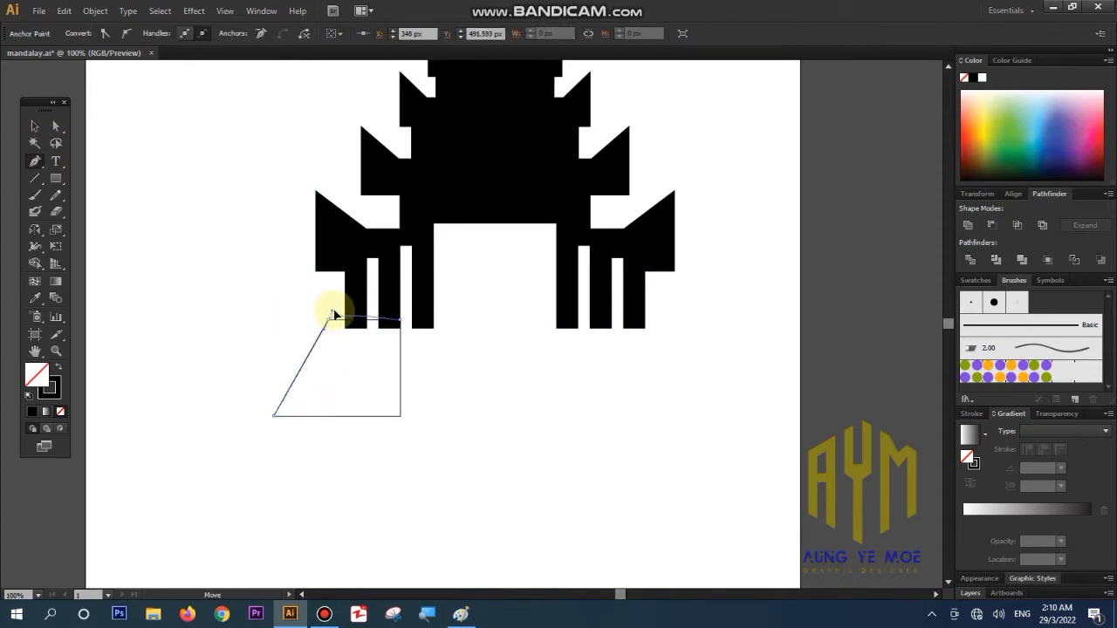
left_click_drag(326, 320, 342, 321)
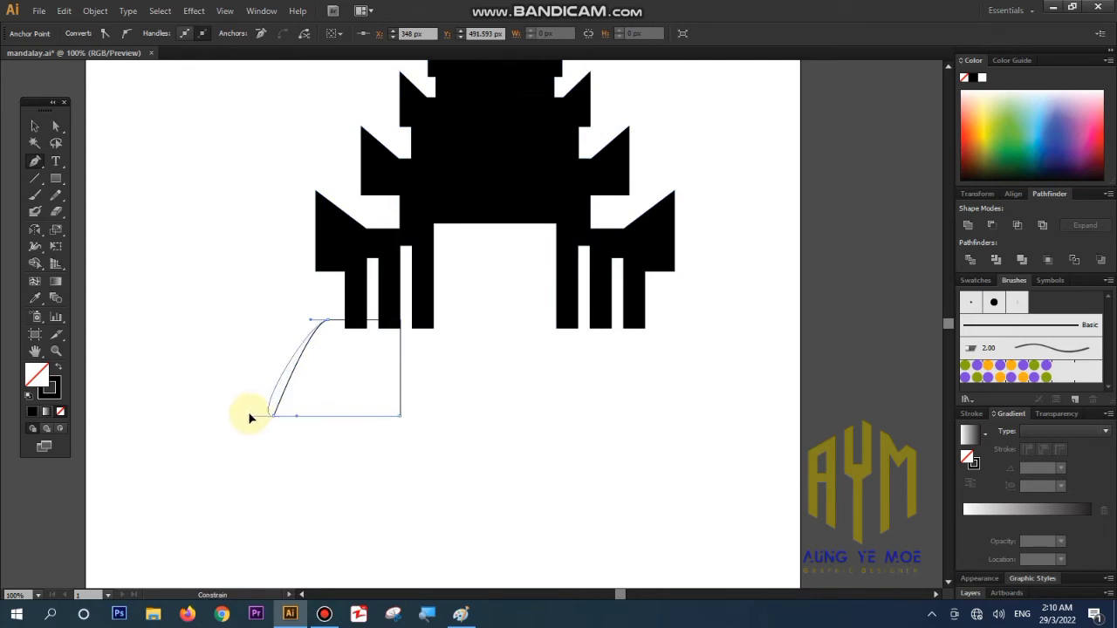
left_click_drag(316, 390, 331, 419)
left_click(54, 128)
- Give the curved base a white fill and a 4 pt stroke
left_click(334, 428)
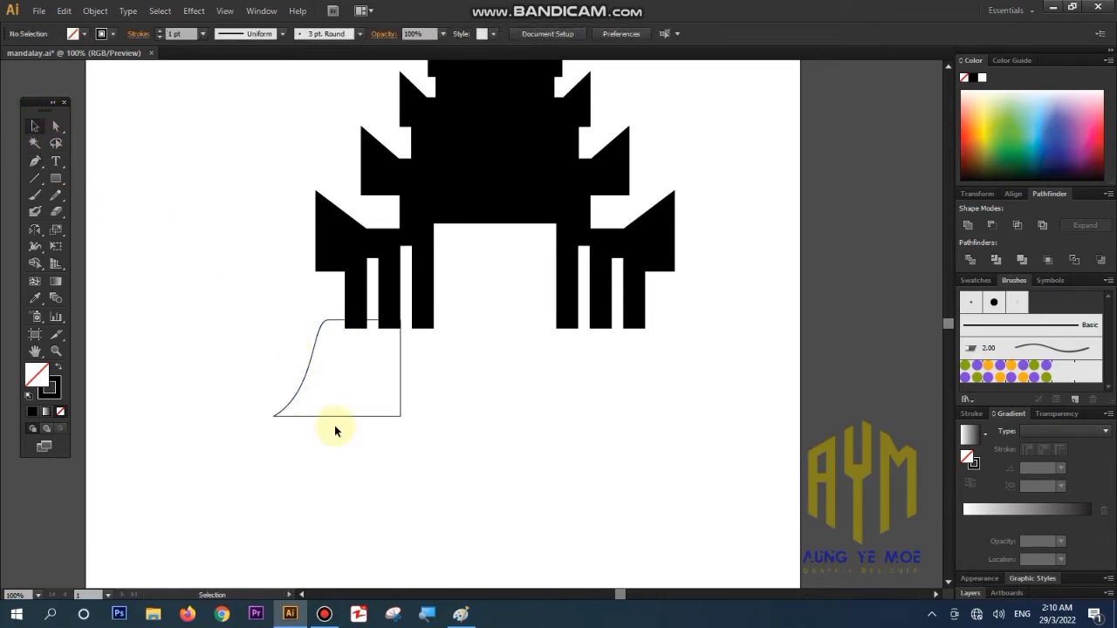
left_click(72, 36)
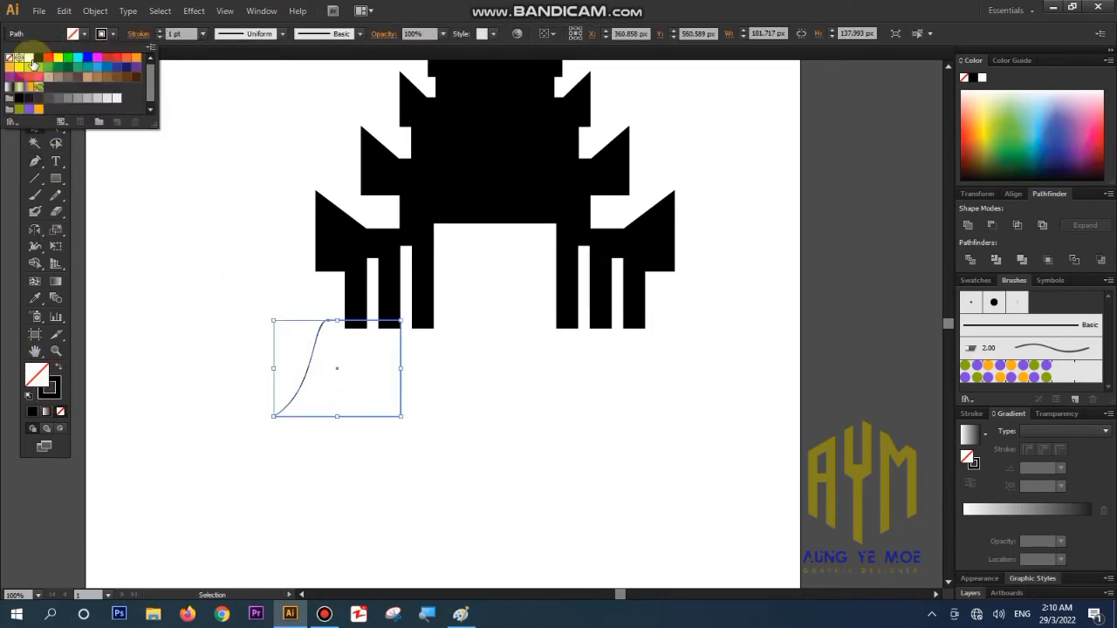
left_click(28, 59)
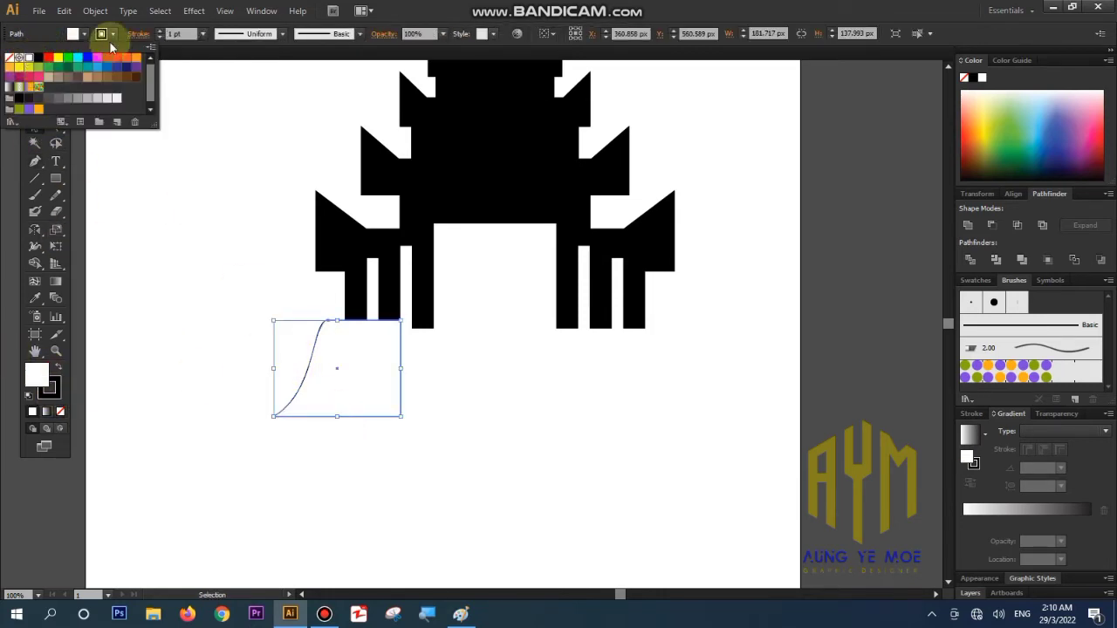
left_click(159, 32)
type("4")
left_click(175, 228)
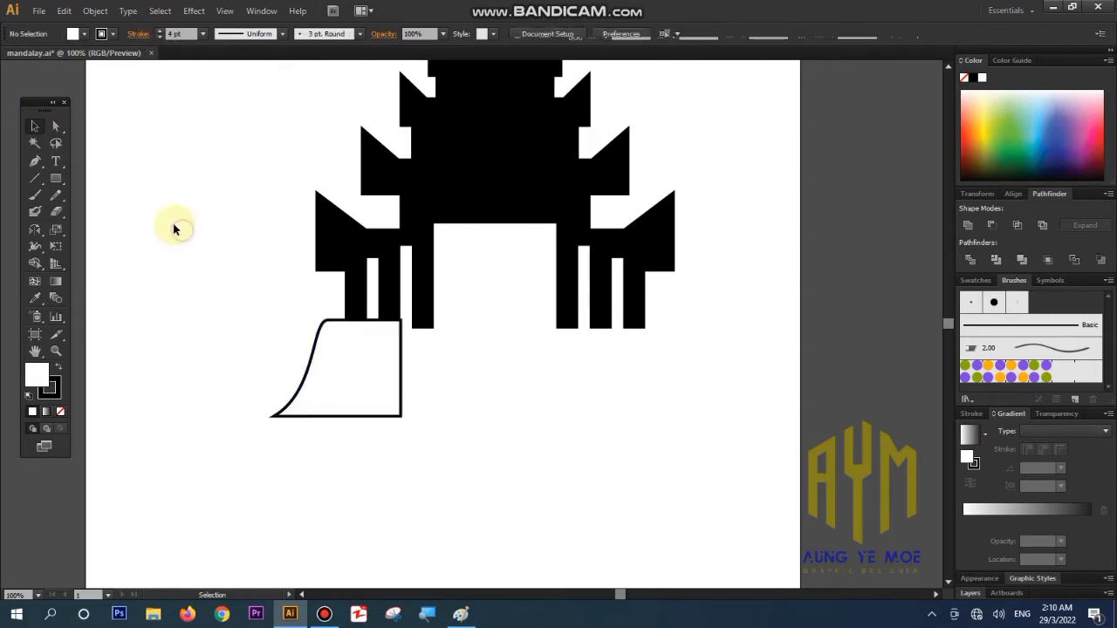
left_click(349, 413)
- Enlarge the base up and left, then drag the curve's top anchor further left
mouse_move(275, 322)
left_mouse_down()
mouse_move(224, 279)
mouse_move(312, 314)
left_mouse_up()
scroll(301, 375, "down", 2)
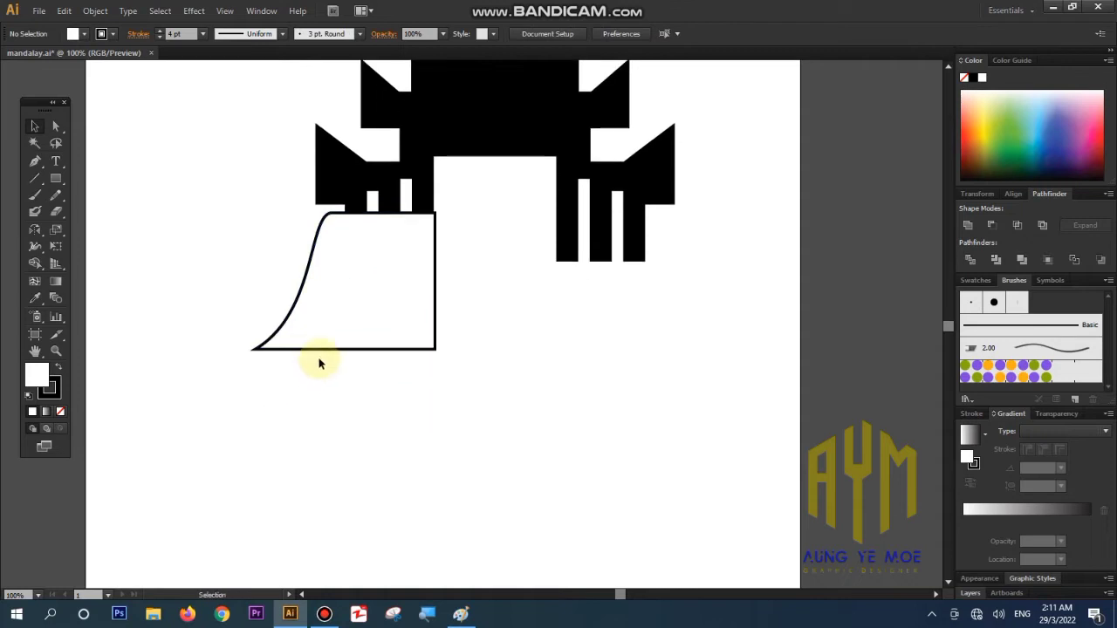
left_click(55, 125)
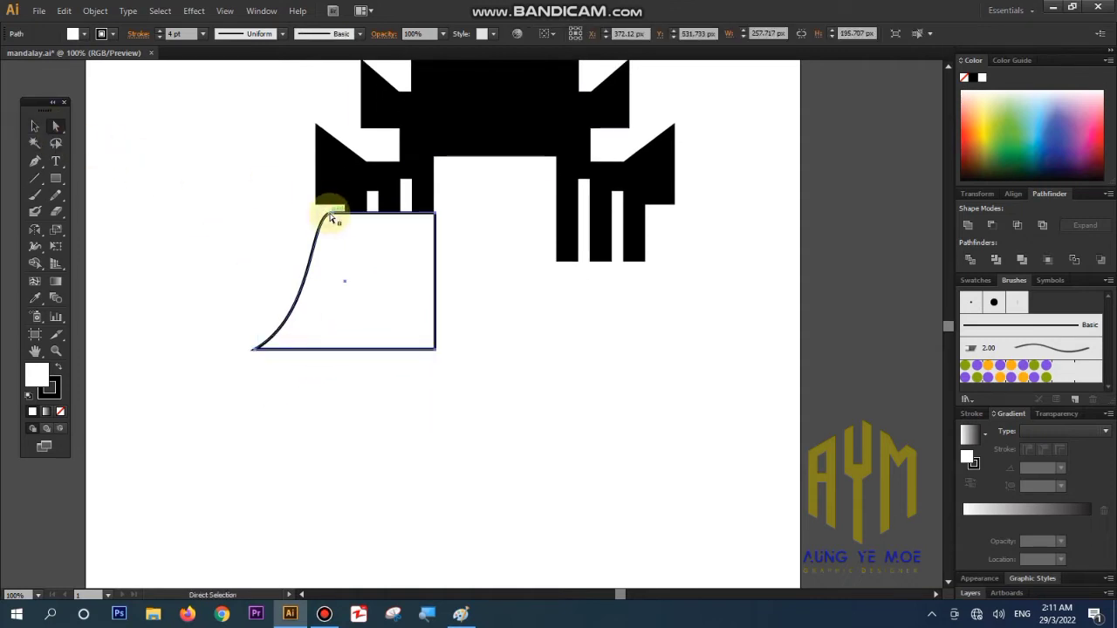
left_click(332, 215)
left_click_drag(332, 215, 295, 217)
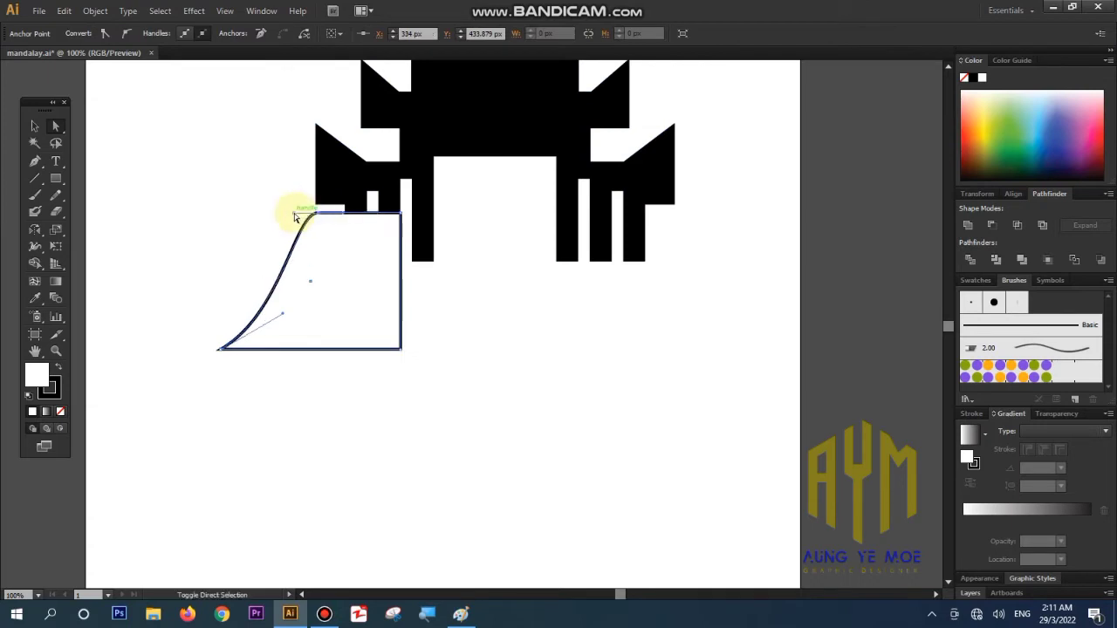
- Draw a short horizontal and a tall narrow rounded bar below the base
left_click(427, 292)
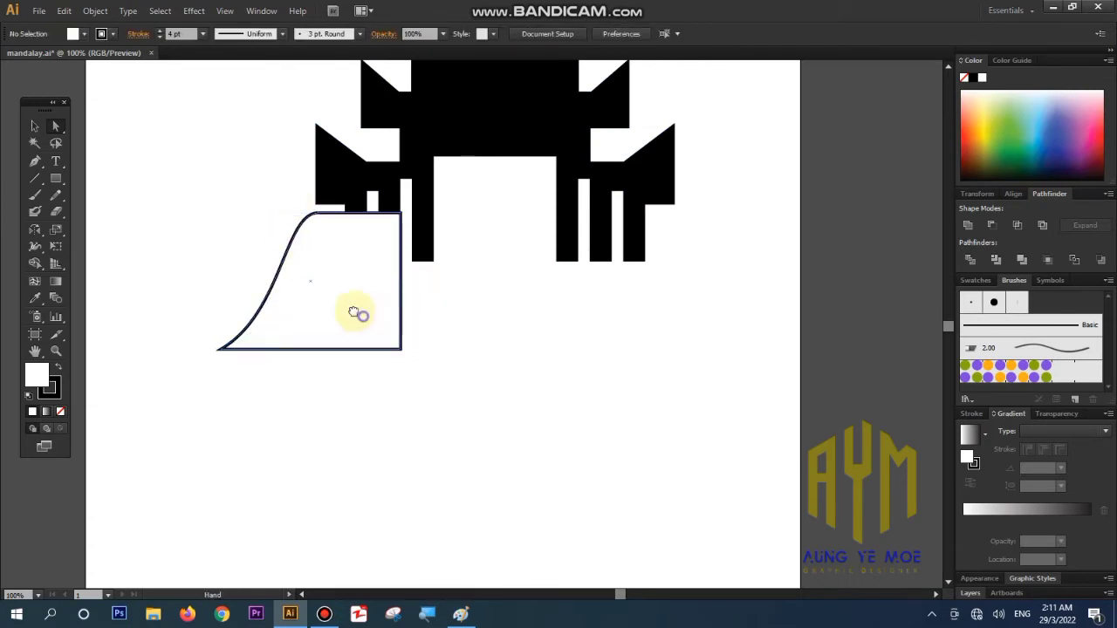
left_click_drag(282, 362, 236, 321)
left_click_drag(271, 264, 341, 324)
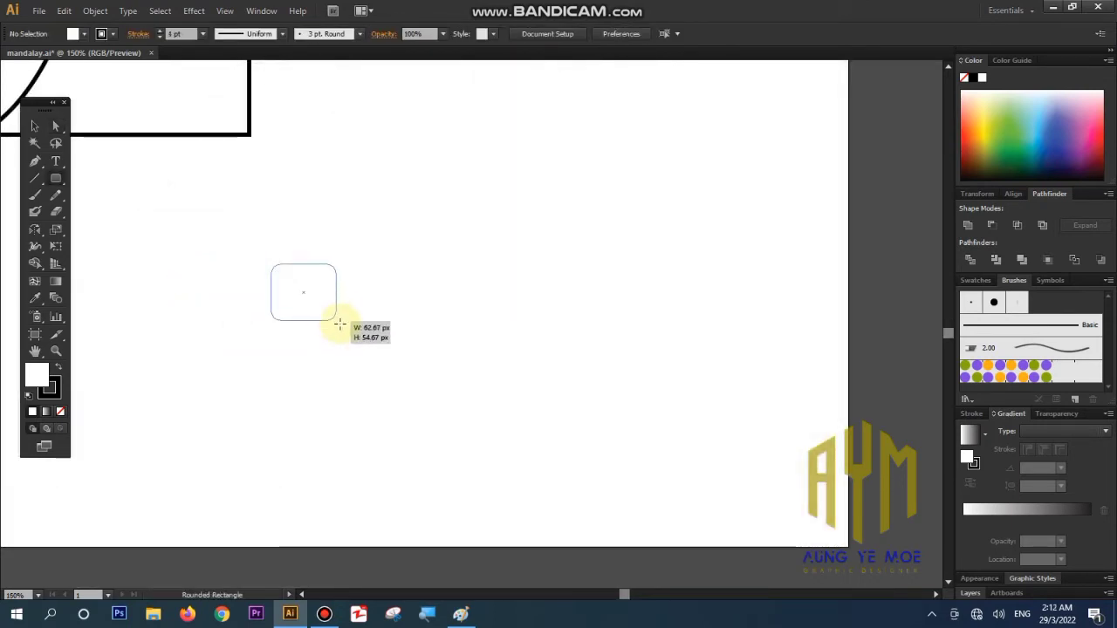
left_click_drag(340, 324, 341, 324)
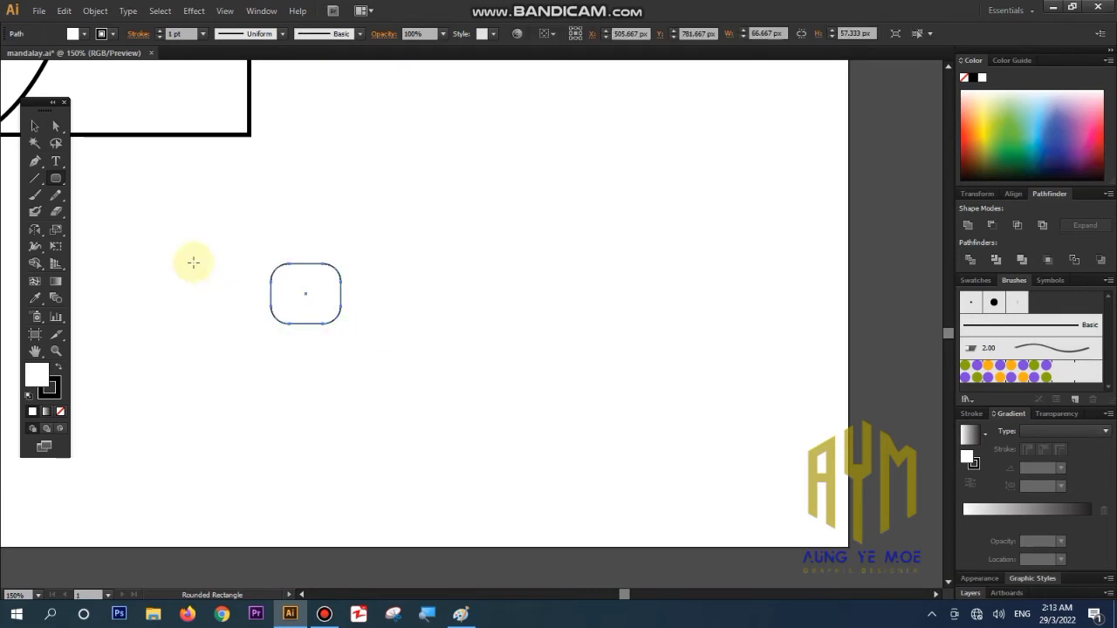
mouse_move(371, 276)
left_mouse_down()
mouse_move(386, 330)
mouse_move(439, 311)
left_mouse_up()
left_click(34, 127)
- Unite the bars into a cross and centre it inside the rounded square
mouse_move(347, 253)
left_mouse_down()
mouse_move(424, 334)
mouse_move(312, 304)
left_mouse_up()
left_click(967, 225)
left_click_drag(244, 262, 349, 330)
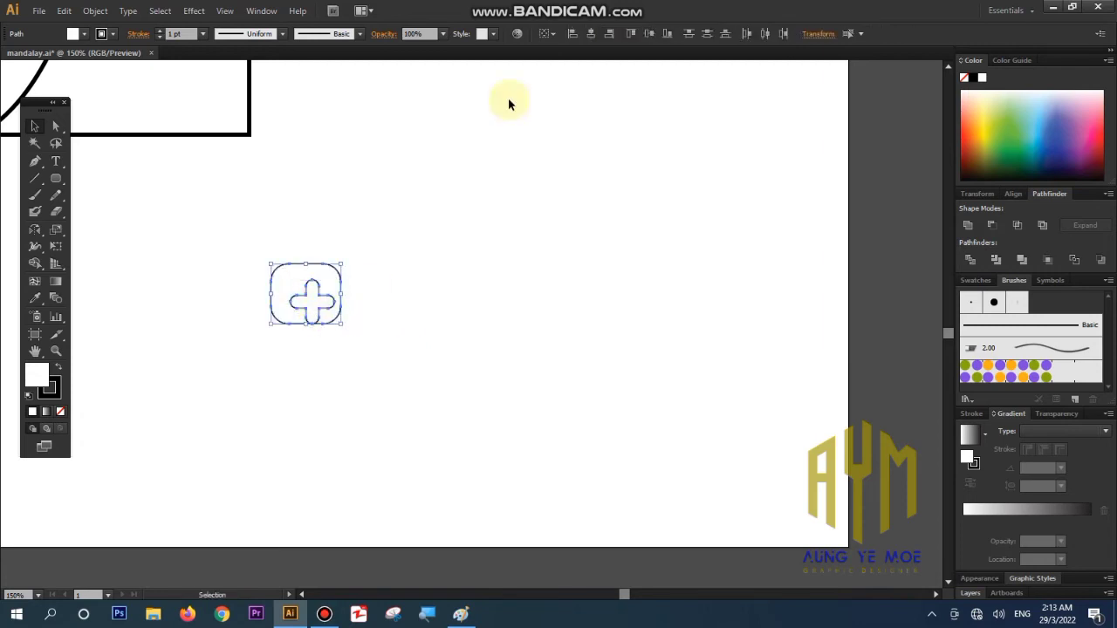
left_click(591, 35)
left_click(648, 35)
left_click(330, 297)
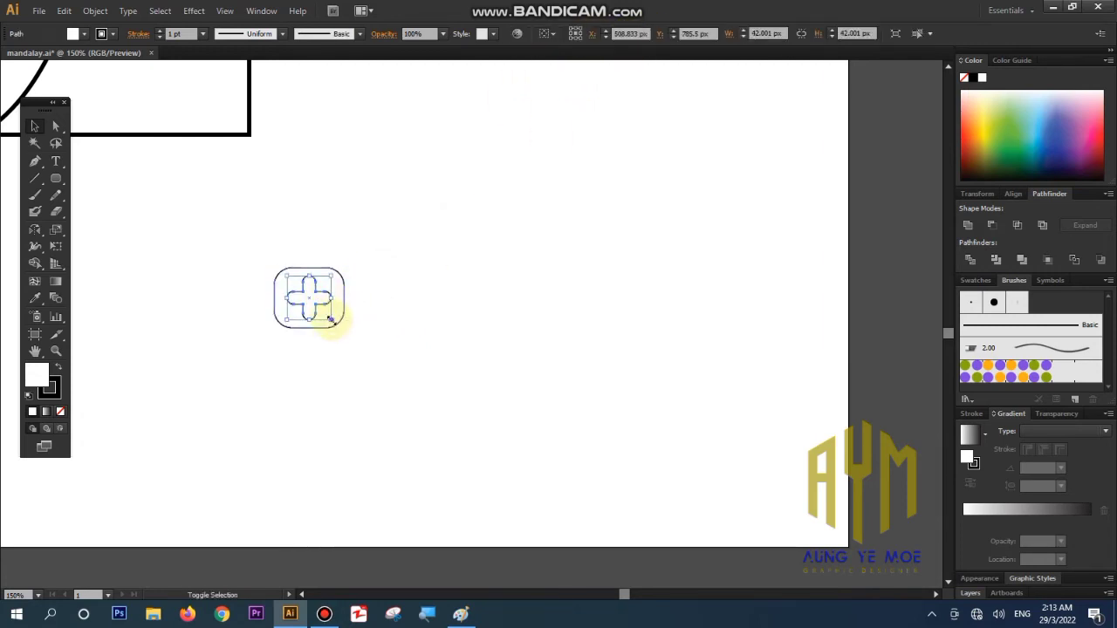
left_click(374, 314)
left_click_drag(256, 264, 353, 331)
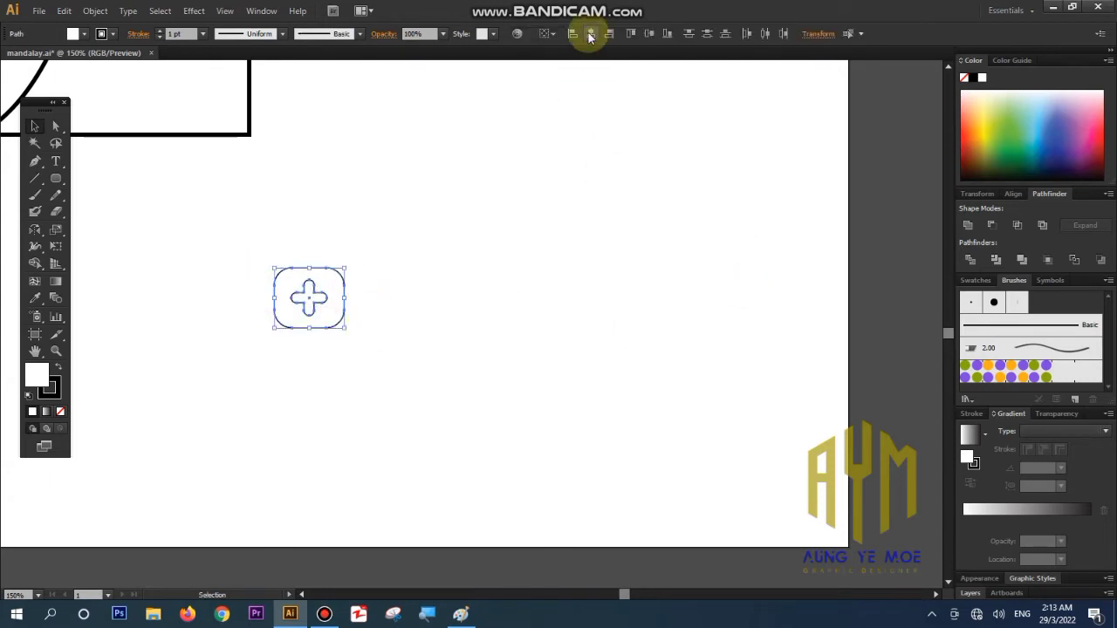
left_click(512, 229)
- Punch the cross out of the rounded square with Minus Front
left_click(311, 298)
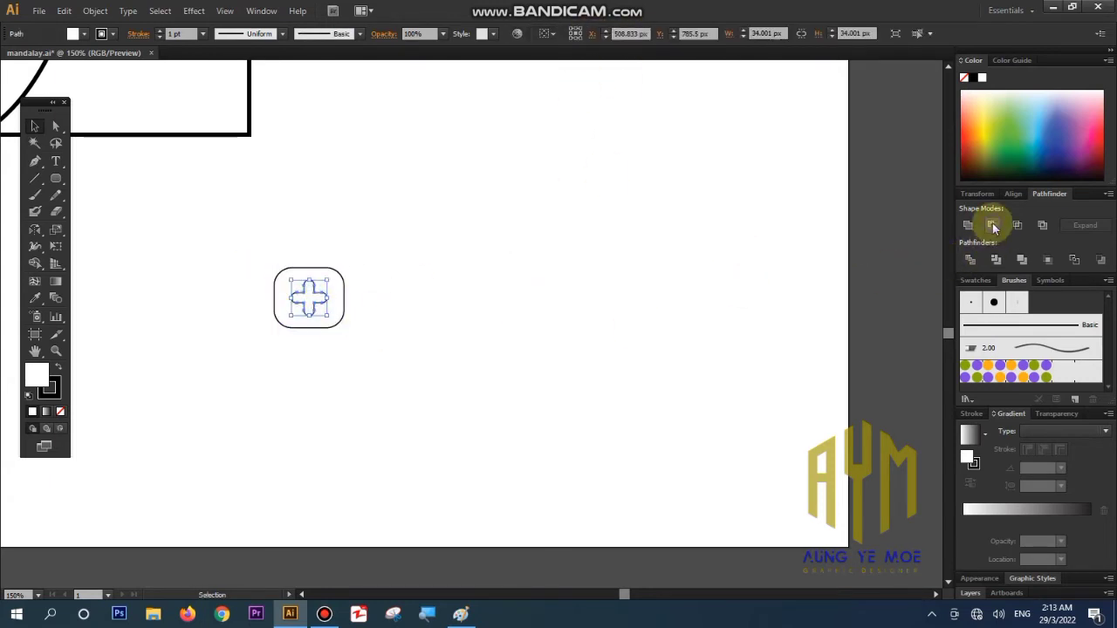
left_click(309, 294)
mouse_move(267, 260)
left_mouse_down()
mouse_move(357, 319)
mouse_move(317, 323)
left_mouse_up()
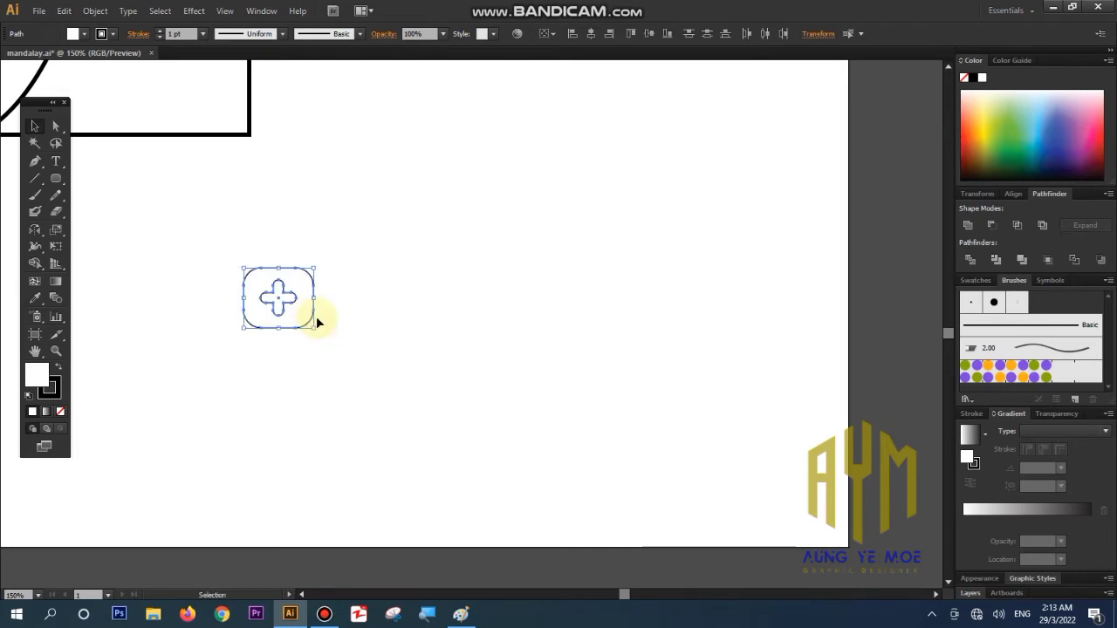
left_click(991, 224)
left_click(481, 302)
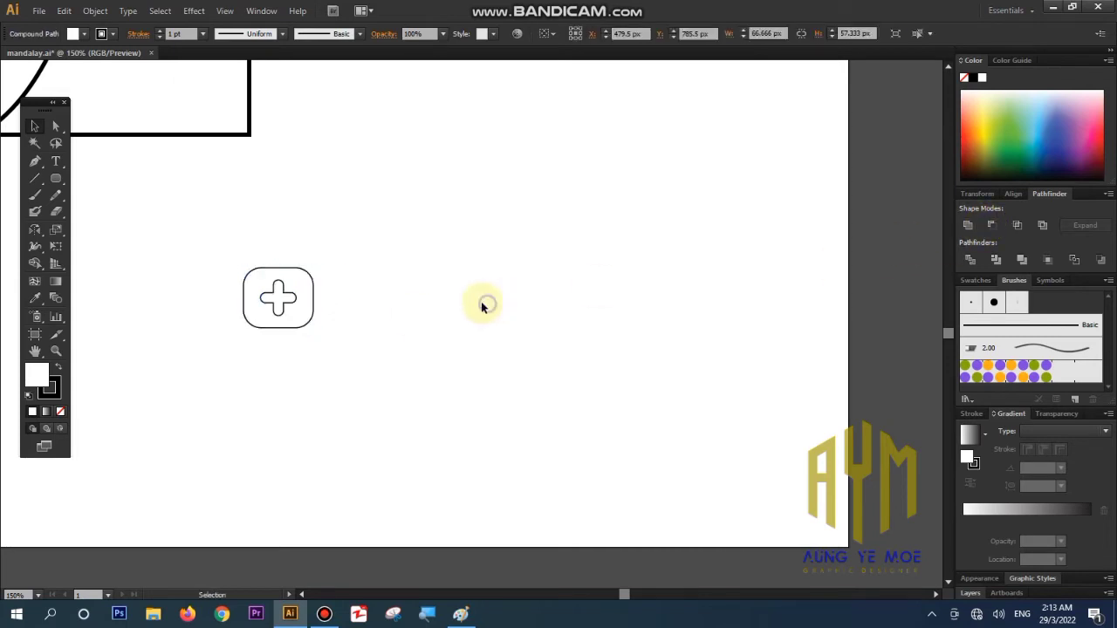
left_click(309, 317)
- Shrink the tile, repeat copies into a row, and draw an unfilled wide rectangle beneath
mouse_move(313, 298)
left_mouse_down()
mouse_move(302, 302)
mouse_move(392, 318)
left_mouse_up()
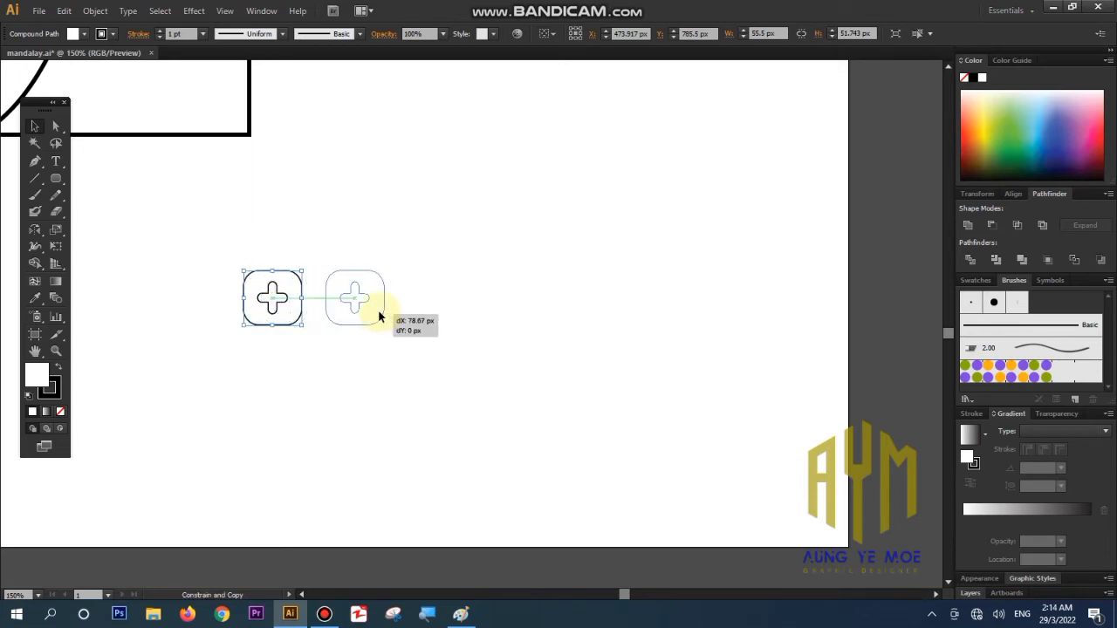
key("ctrl+d")
key("ctrl+d")
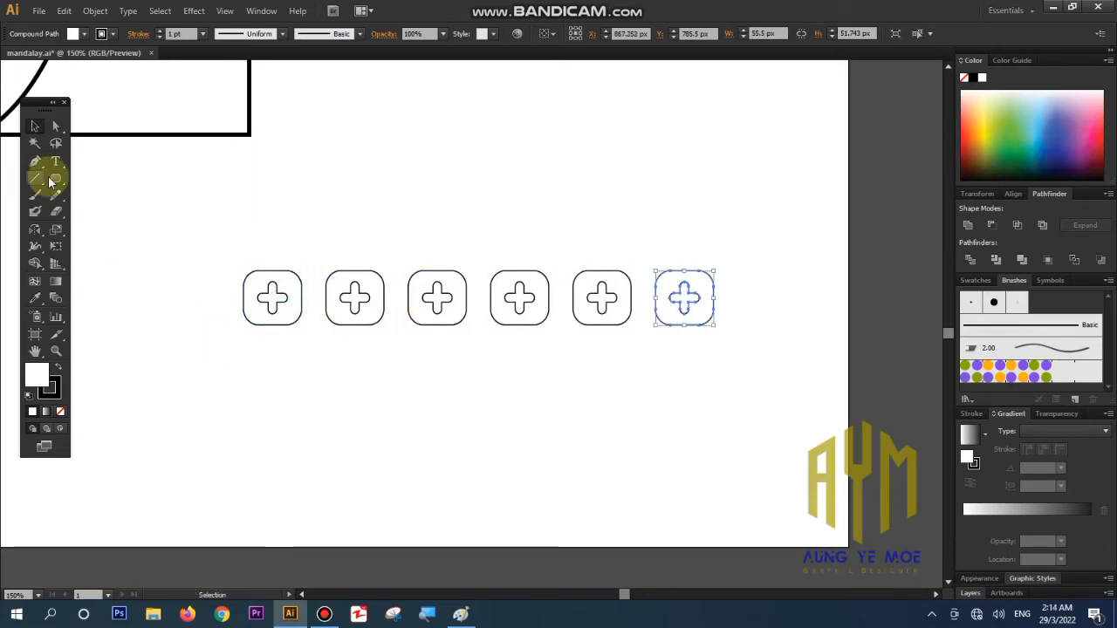
left_click_drag(56, 178, 93, 179)
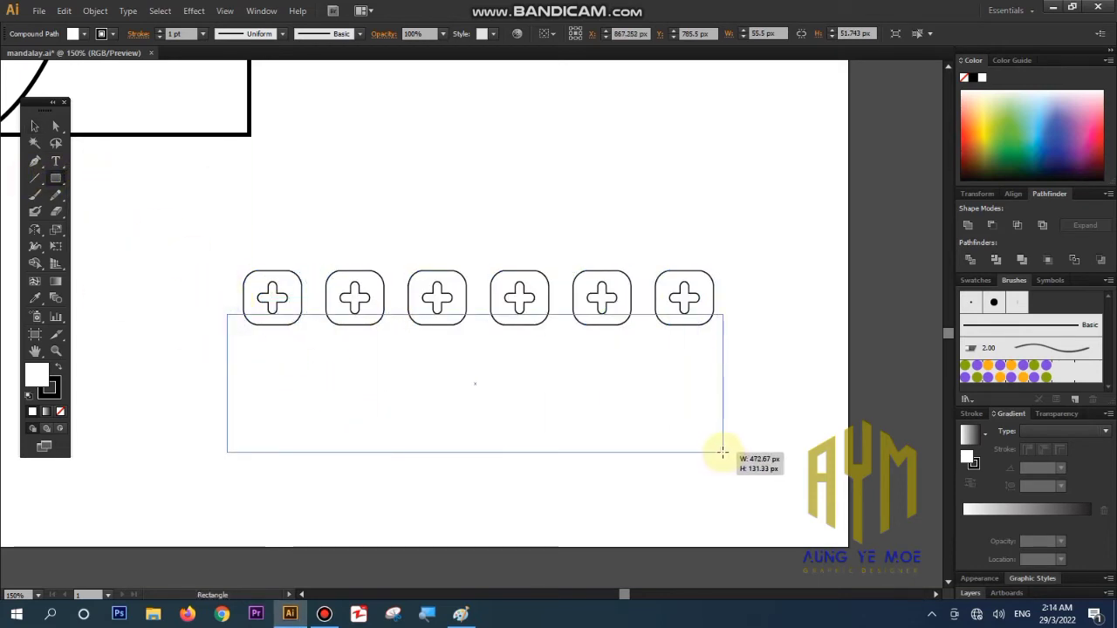
left_click_drag(226, 314, 722, 452)
key("v")
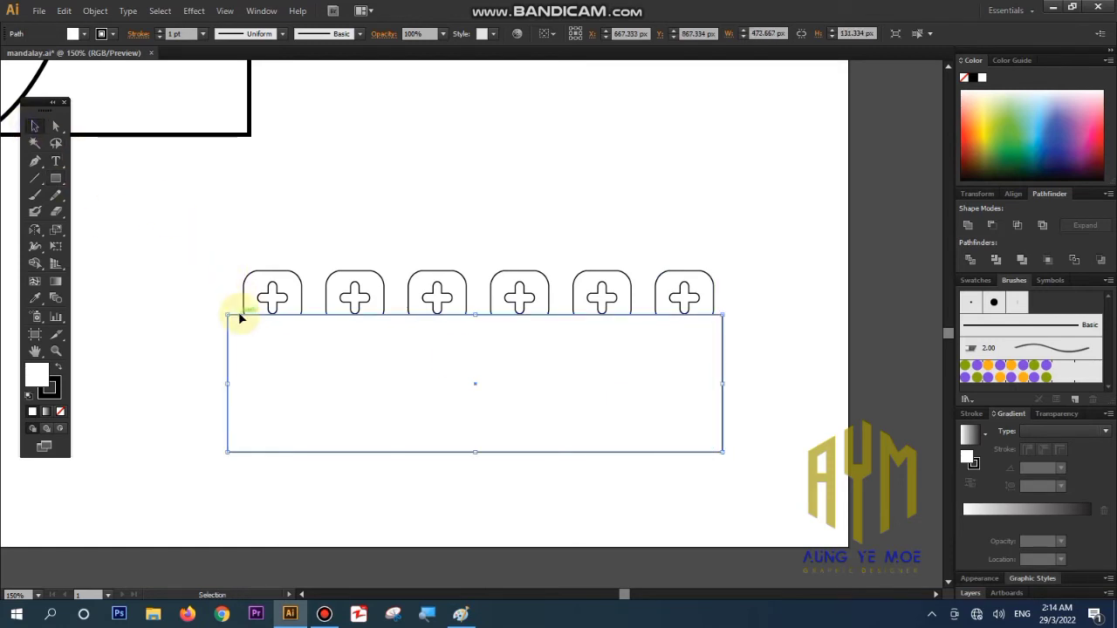
left_click(60, 411)
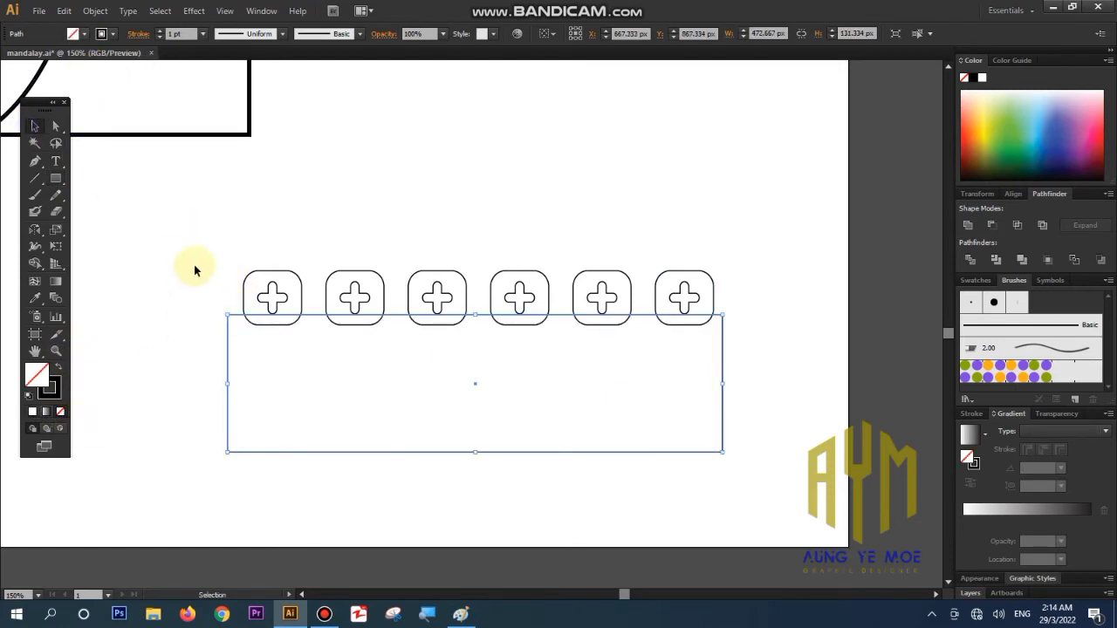
- Unite the six tiles and the rectangle into one wall shape
left_click_drag(195, 271, 693, 387)
left_click(968, 225)
left_click(755, 316)
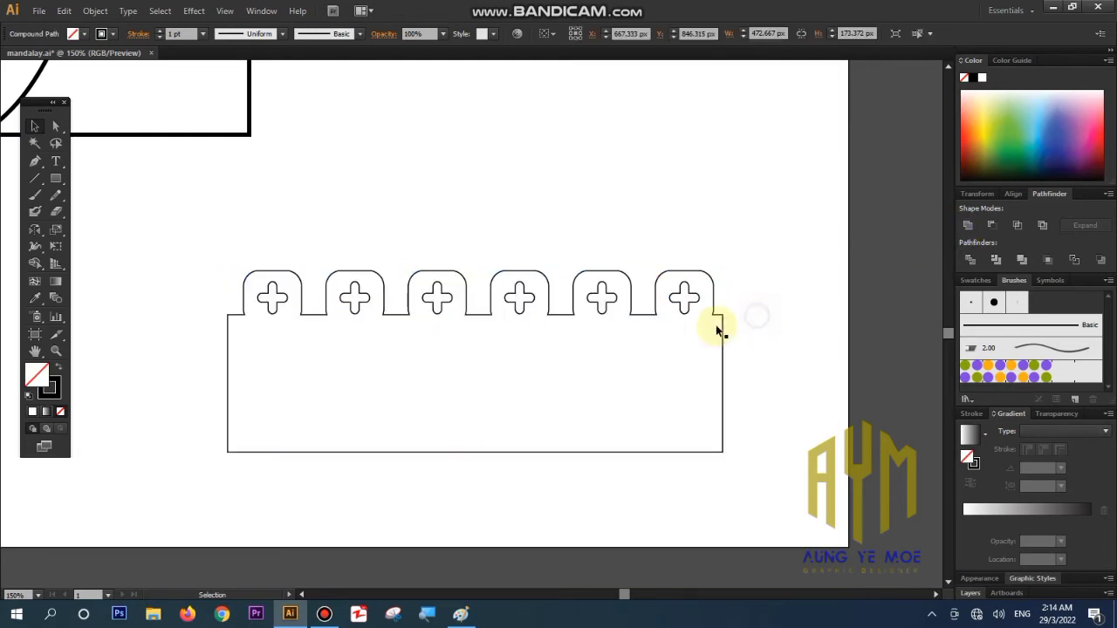
left_click(716, 330)
- Fill the wall red after trying orange and green swatches
mouse_move(992, 146)
left_mouse_down()
mouse_move(1016, 159)
mouse_move(1108, 147)
mouse_move(1091, 162)
left_mouse_up()
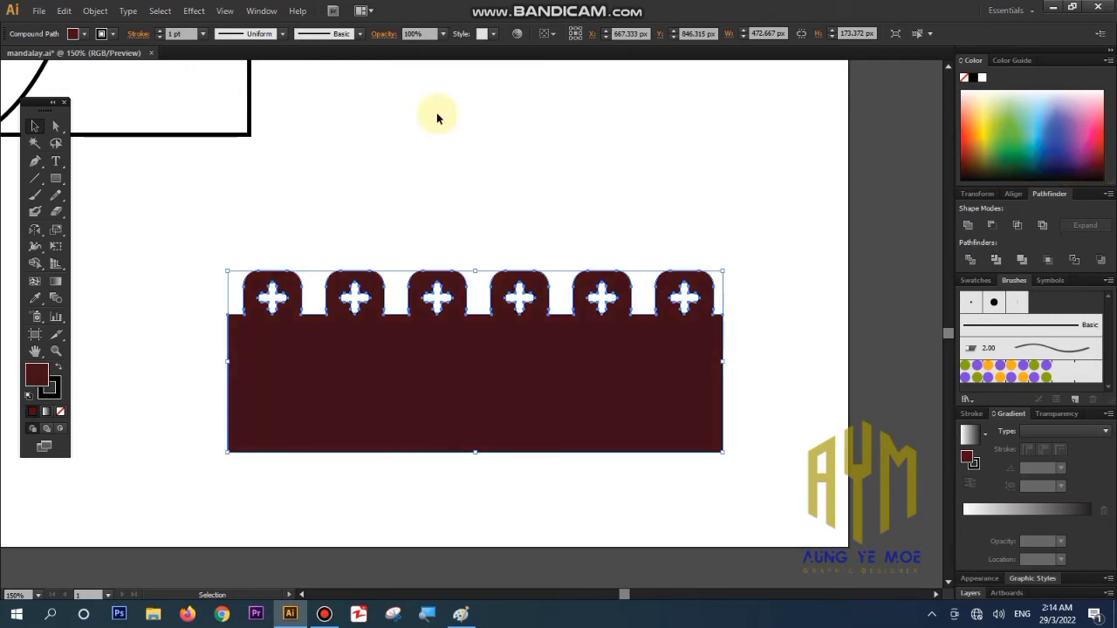
left_click(87, 35)
left_click(136, 58)
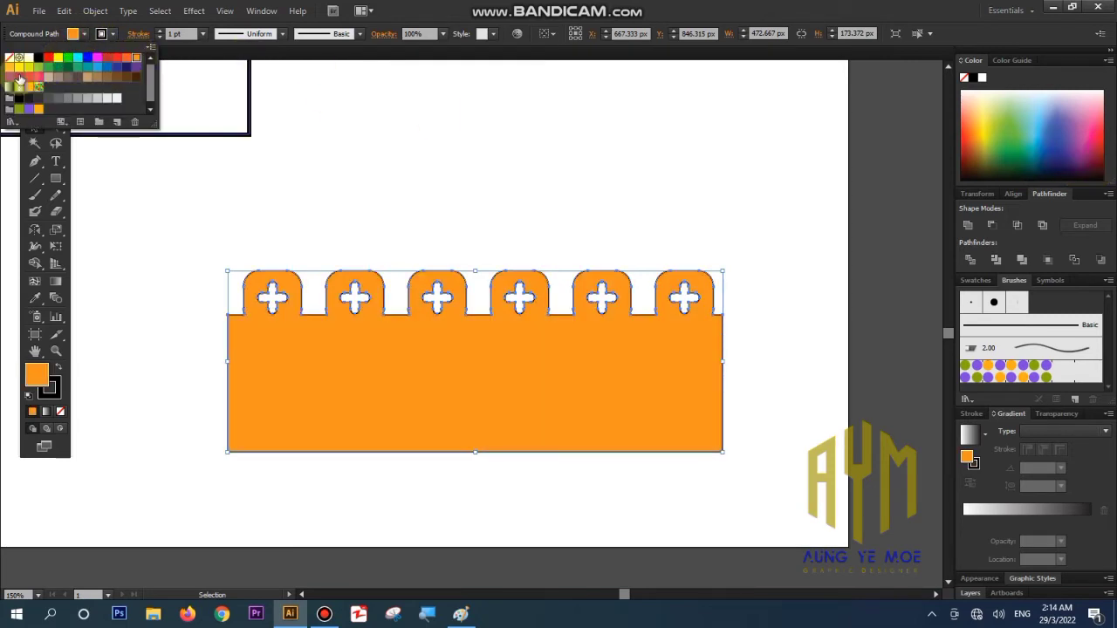
left_click(48, 67)
left_click(11, 70)
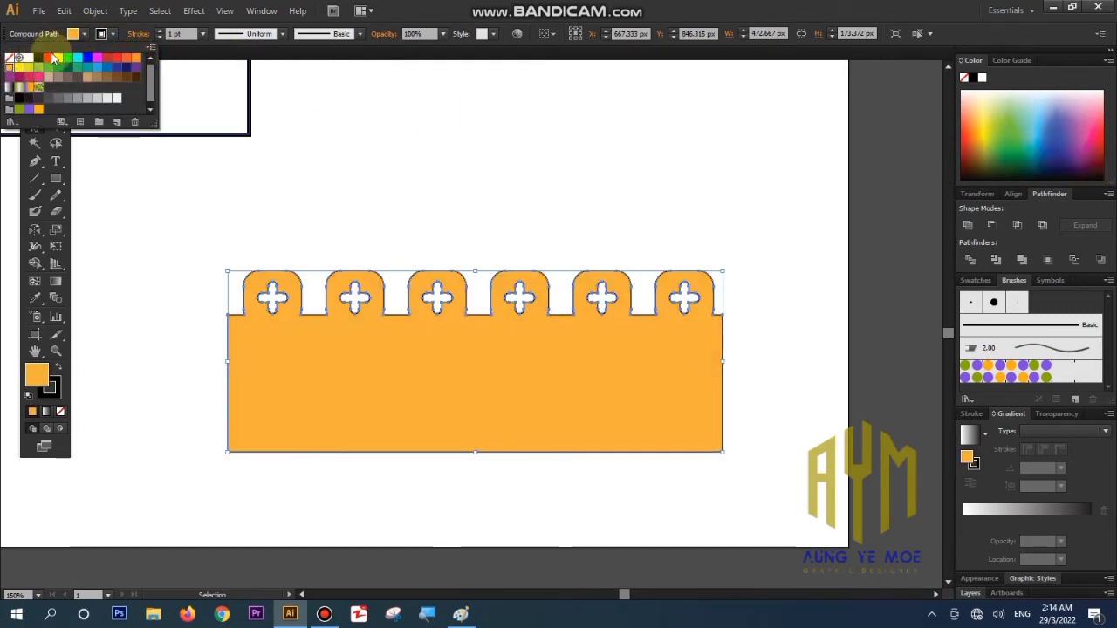
left_click(117, 58)
left_click(356, 200)
left_click(366, 224)
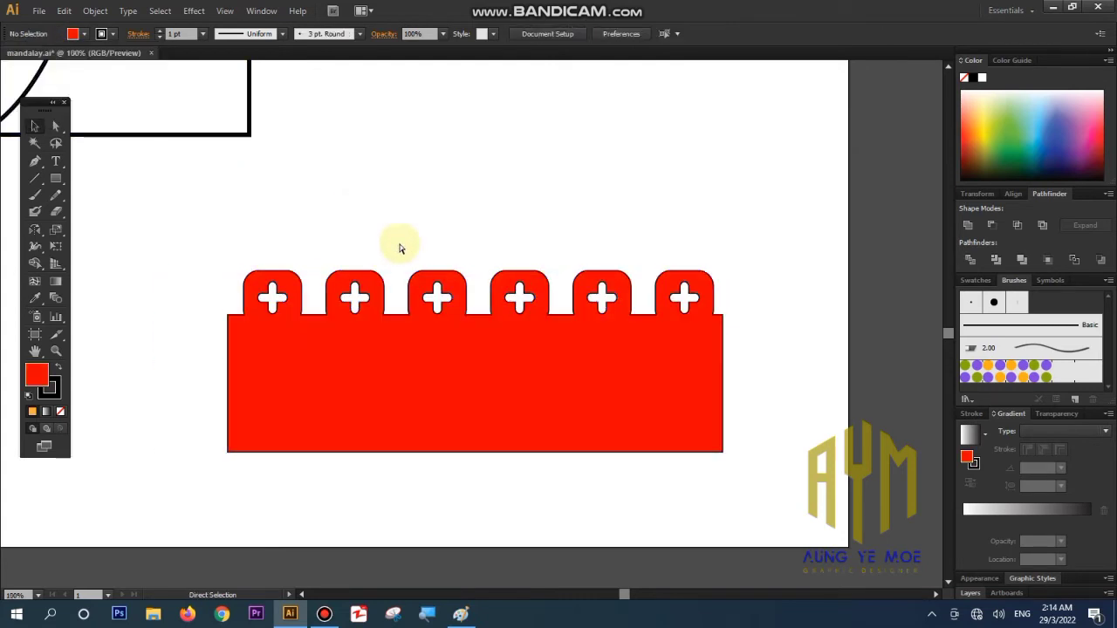
key("ctrl+minus")
key("ctrl+minus")
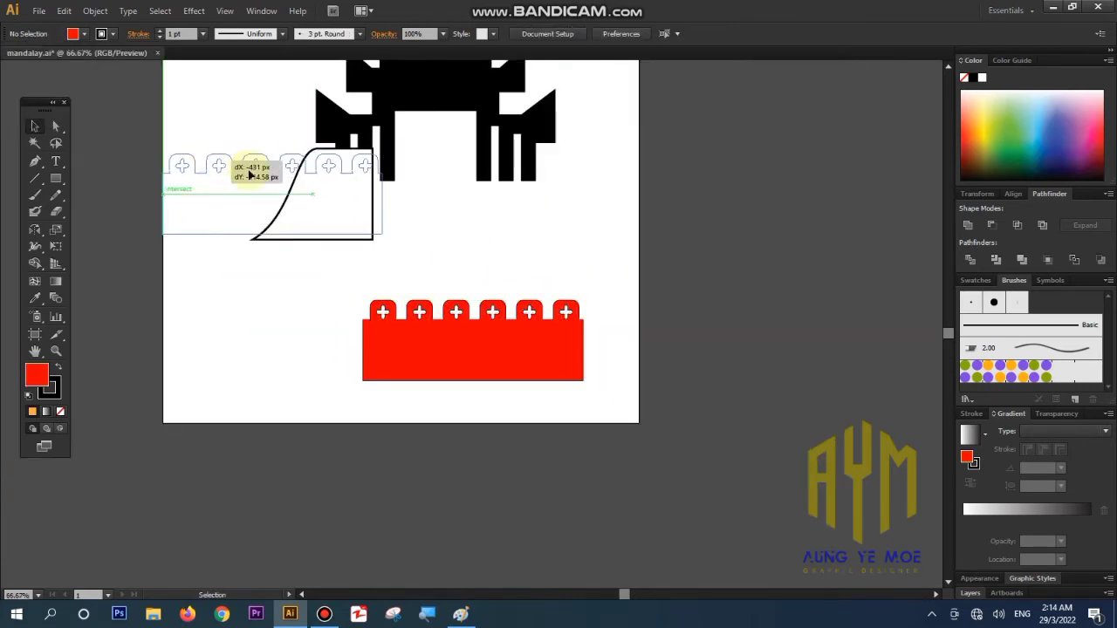
- Place the red wall on the white curved base, bring the base to front, widen it and heighten the wall
left_click_drag(419, 312, 219, 165)
left_click(403, 215)
mouse_move(403, 214)
left_mouse_down()
mouse_move(396, 298)
mouse_move(391, 279)
mouse_move(401, 280)
left_mouse_up()
left_click(340, 323)
key("ctrl+shift+bracketright")
left_click_drag(262, 289, 252, 300)
left_click_drag(272, 251, 248, 258)
left_click_drag(349, 378, 351, 382)
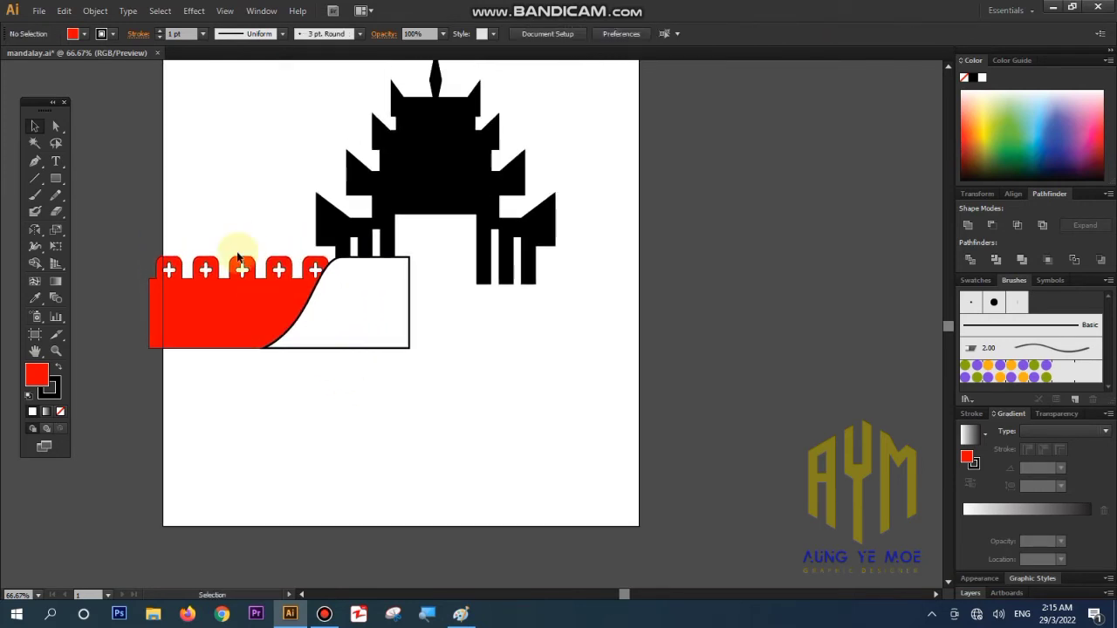
- Scale down all the artwork, then group the red wall with its white base
key("ctrl+a")
left_click_drag(553, 348, 464, 275)
left_click(441, 331)
left_click(229, 259)
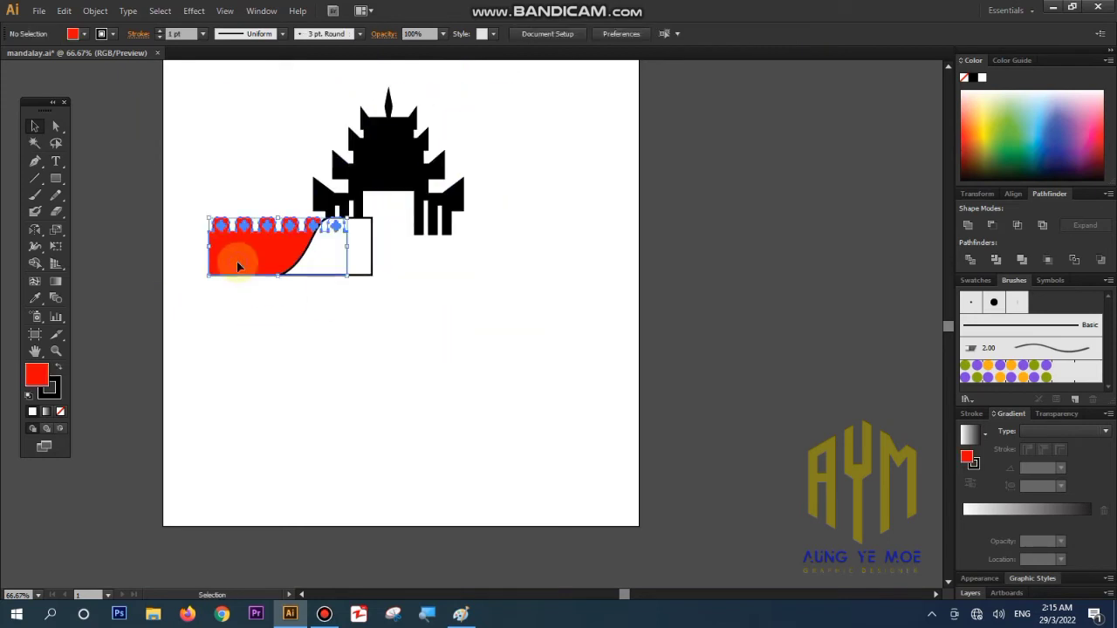
left_click(370, 259, "shift")
right_click(370, 259)
left_click(399, 320)
- Mirror a copy of the wall-and-base group to the right across a vertical guide through the temple's centre
left_click(378, 291)
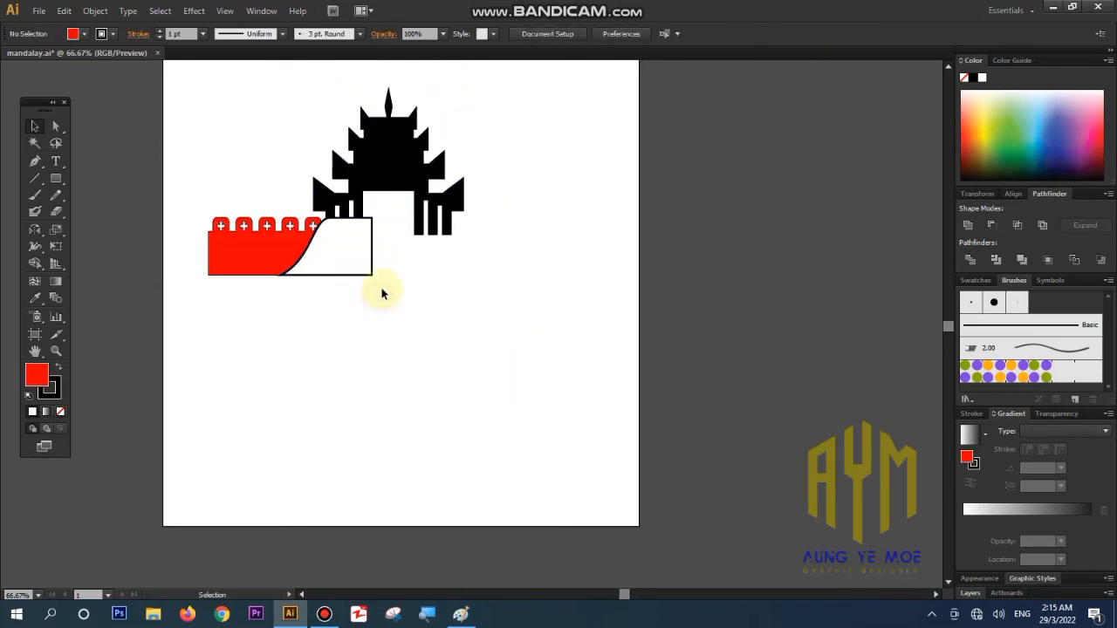
key("ctrl+r")
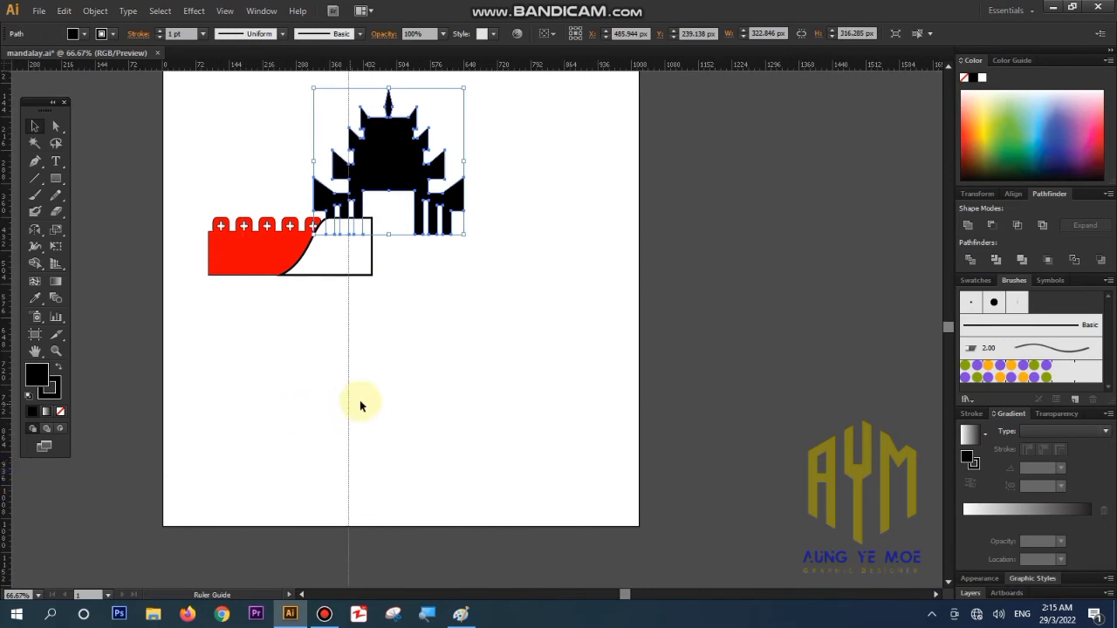
left_click_drag(360, 401, 390, 390)
left_click(362, 268)
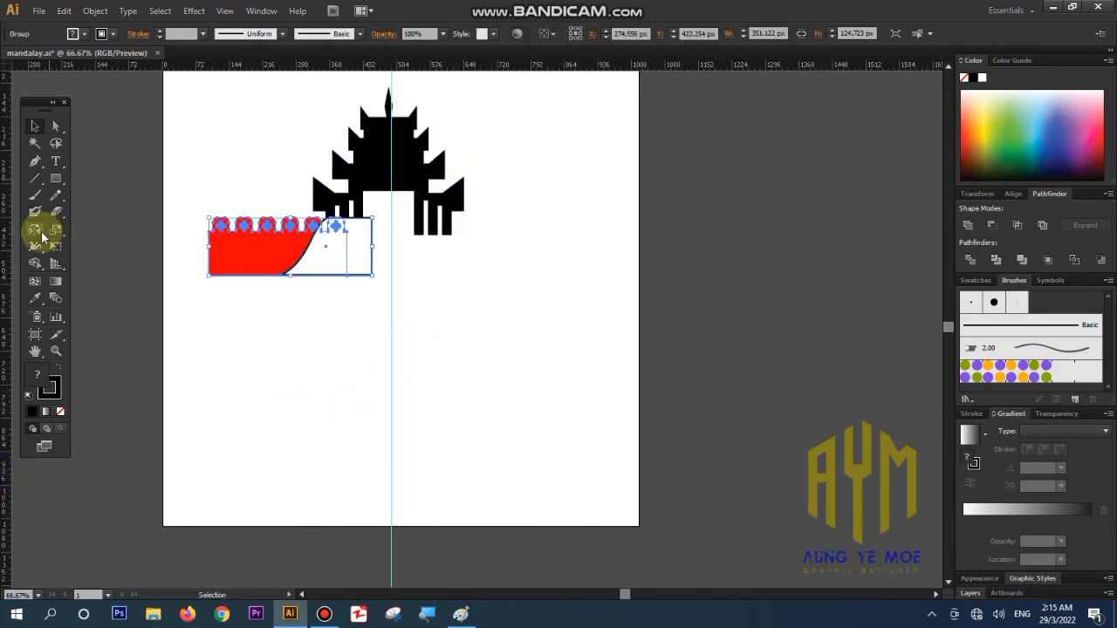
left_click(46, 233)
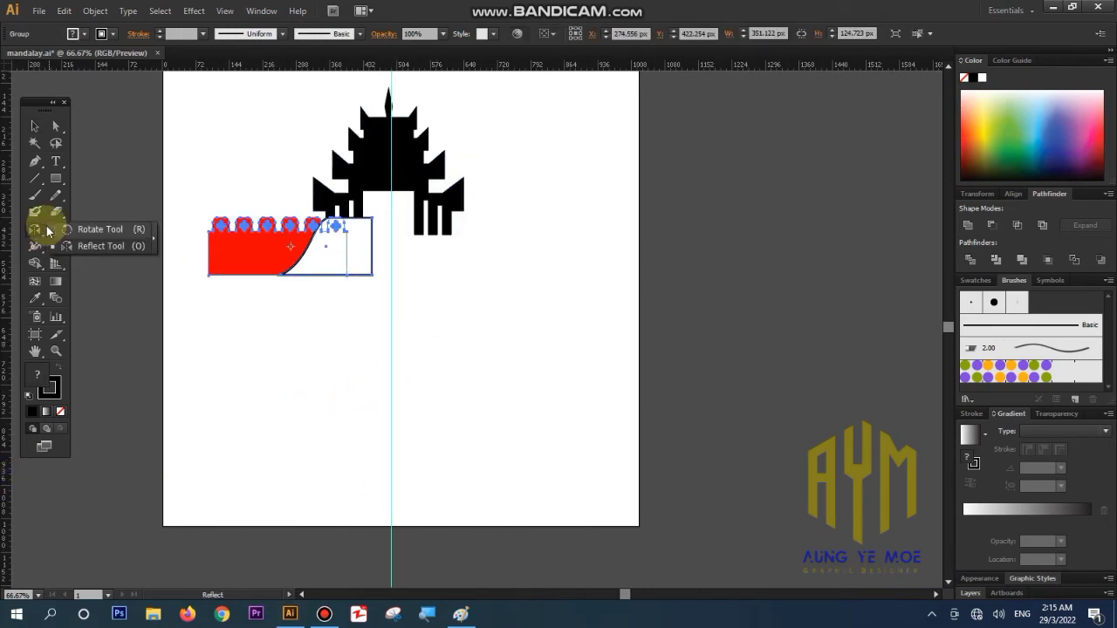
left_click(390, 242, "alt")
left_click(591, 366)
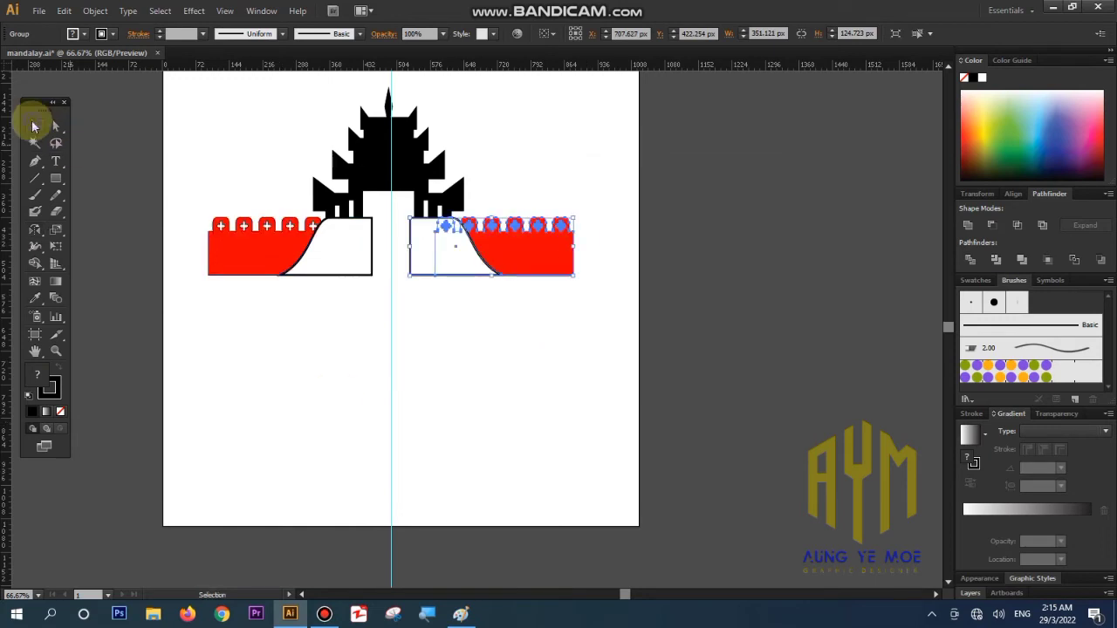
- Centre the temple horizontally with the walls and seat the black palace roof on top
right_click(322, 253)
left_click(371, 203, "shift")
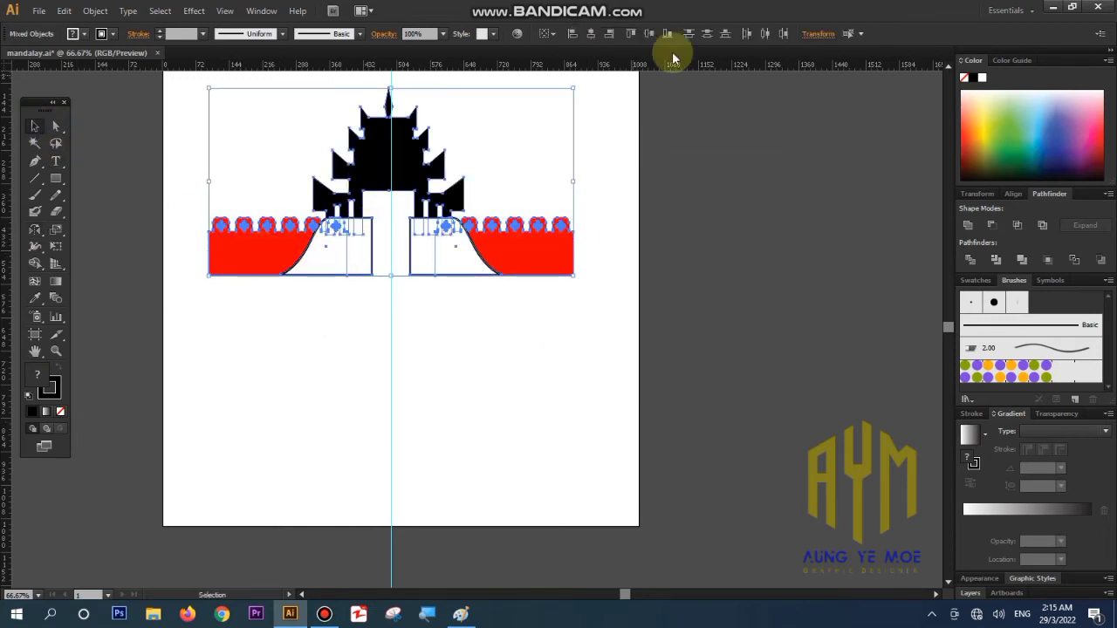
left_click(590, 36)
left_click(407, 340)
left_click(428, 188)
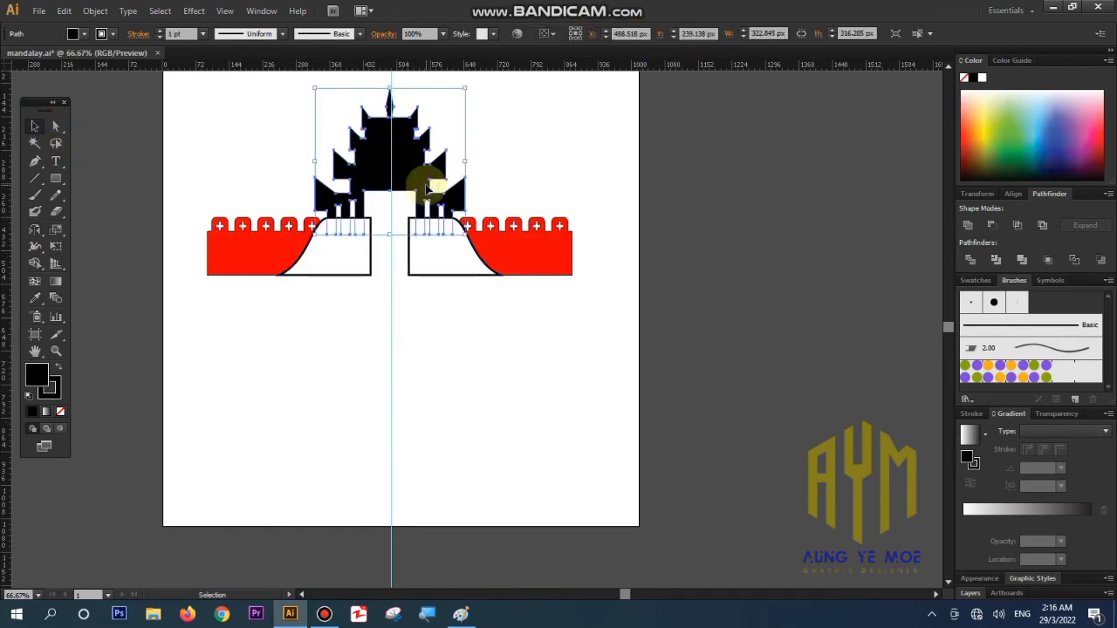
left_click_drag(428, 187, 427, 172)
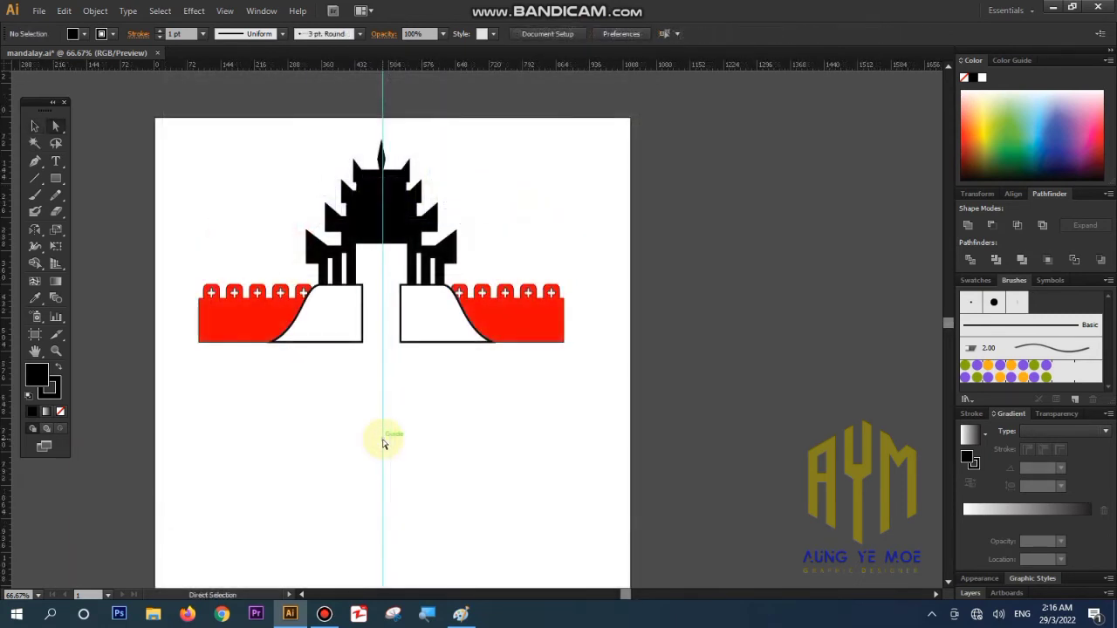
- Unlock and delete the vertical guide, then move all the artwork lower on the page
right_click(382, 441)
left_click(401, 388)
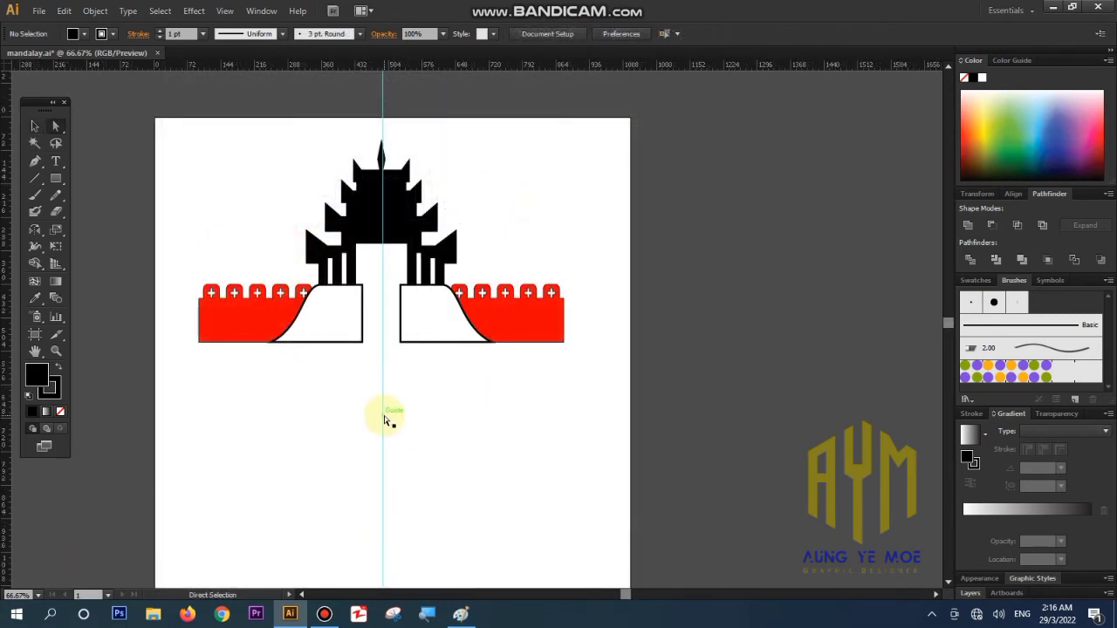
left_click(384, 419)
key("Delete")
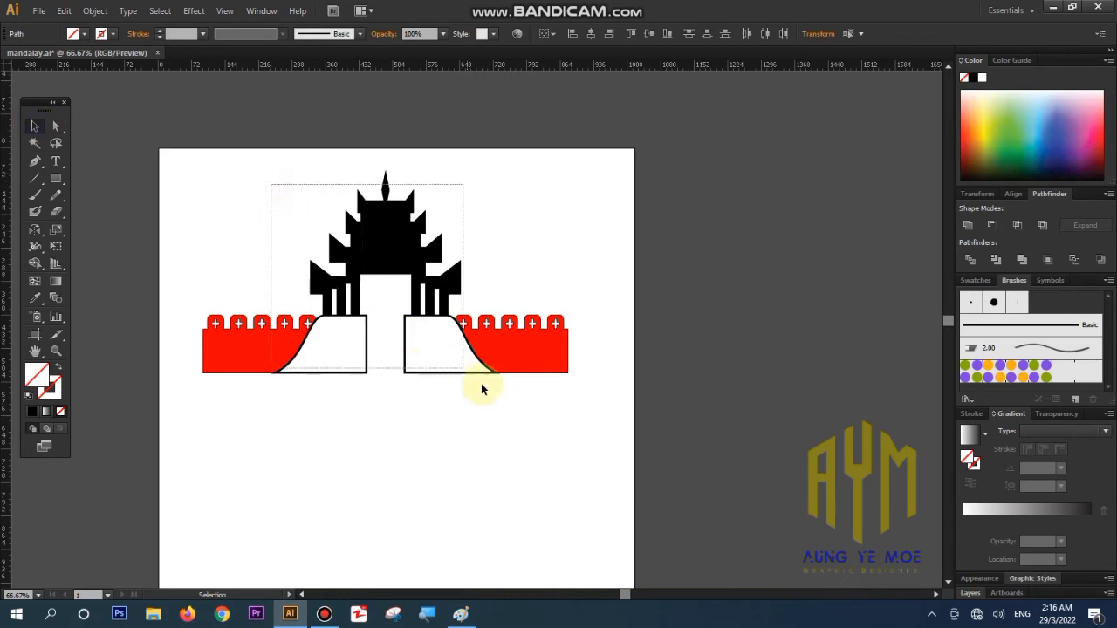
key("ctrl+a")
left_click_drag(392, 360, 396, 464)
- Draw a circle above the palace roof and fill it with the Fade To Center Green gradient
left_click(262, 218)
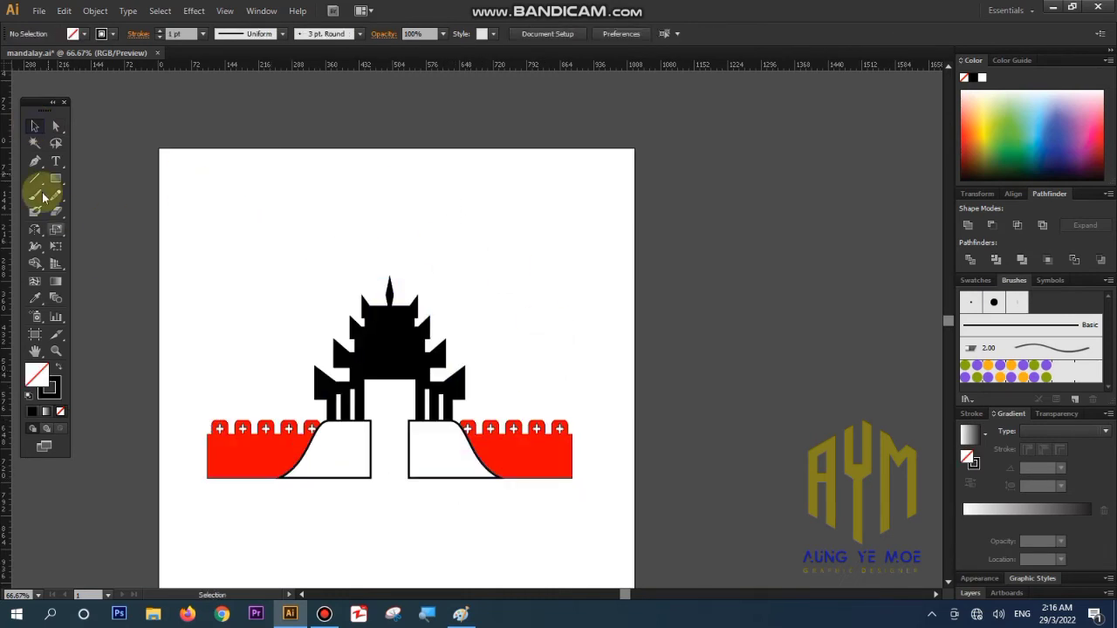
left_click_drag(338, 200, 433, 294)
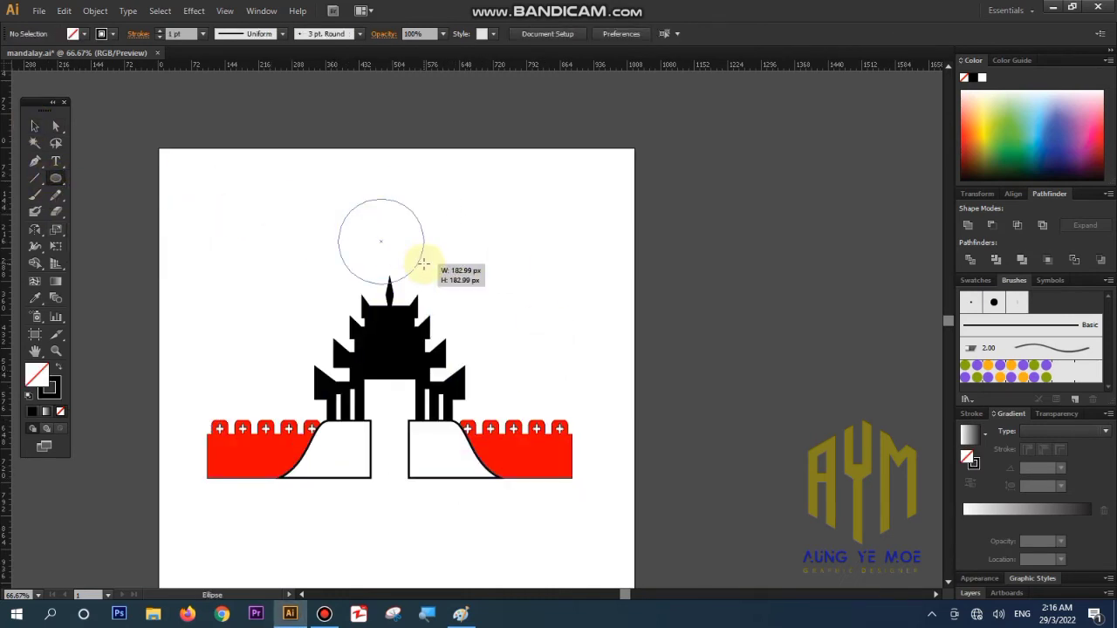
left_click(80, 33)
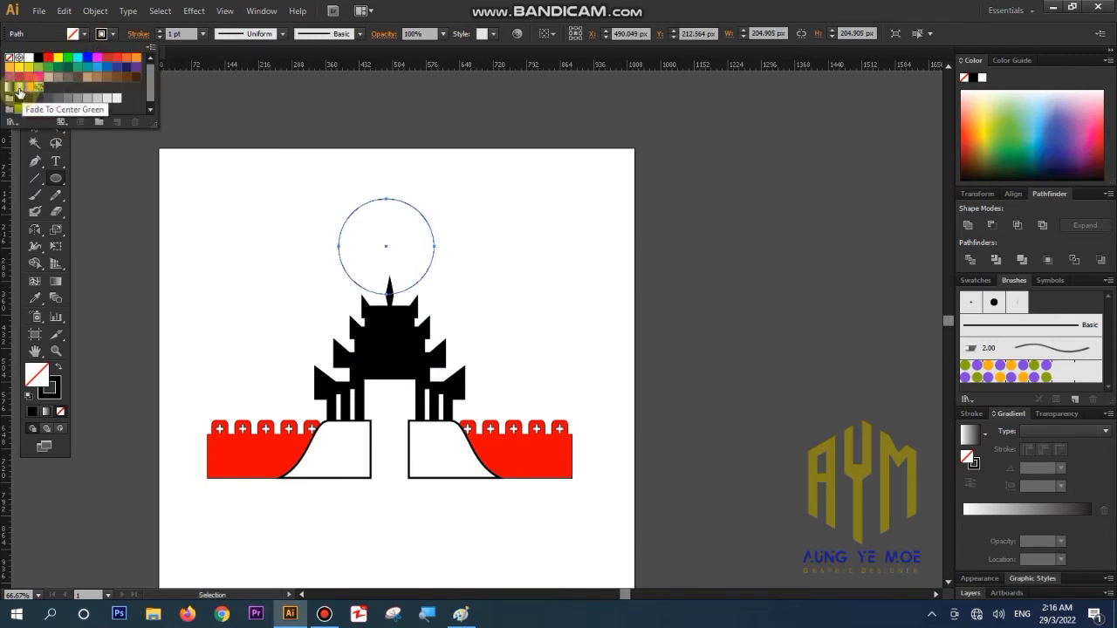
left_click(19, 92)
- Make the circle's gradient run vertically top to bottom with yellow stops
key("g")
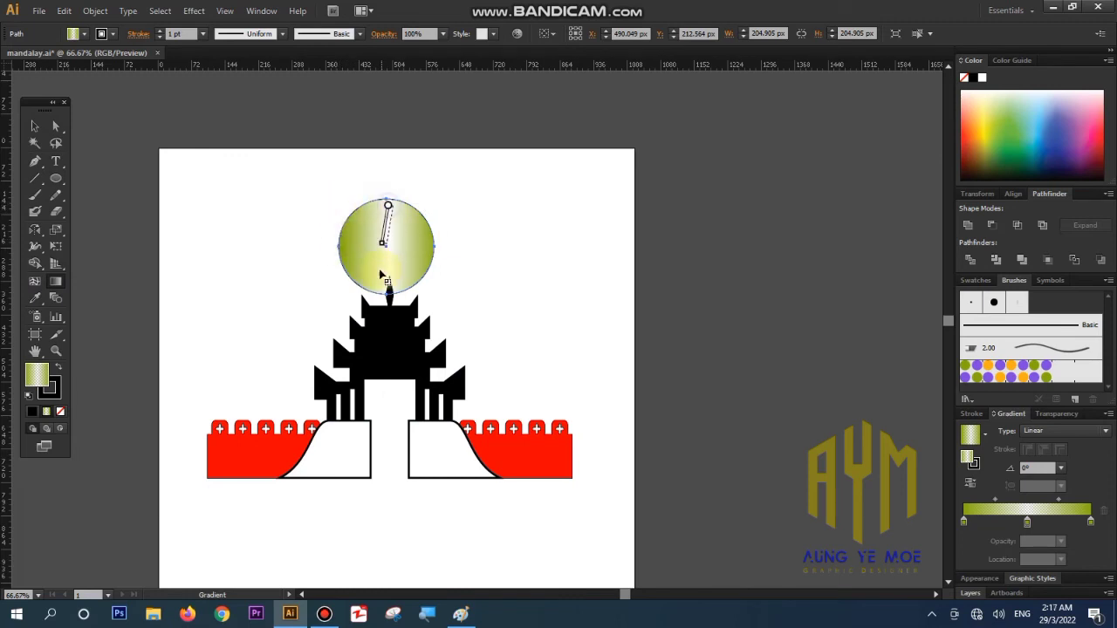
left_click_drag(380, 274, 389, 296)
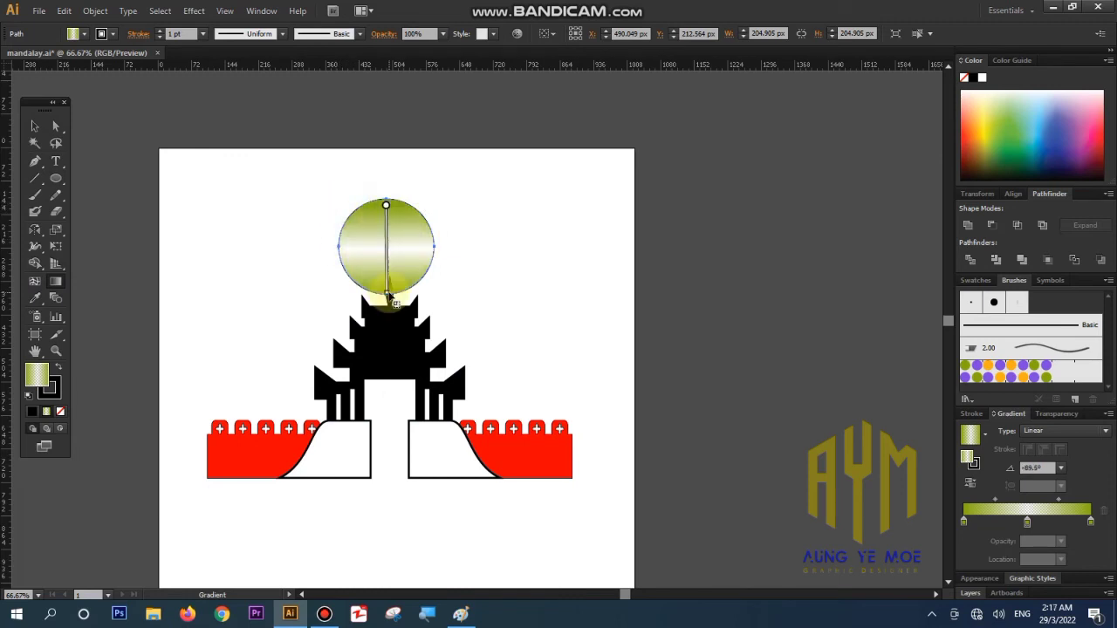
double_click(963, 522)
left_click(956, 374)
left_click(112, 33)
- Remove the circle's outline and apply a 50 px Feather effect
left_click(13, 54)
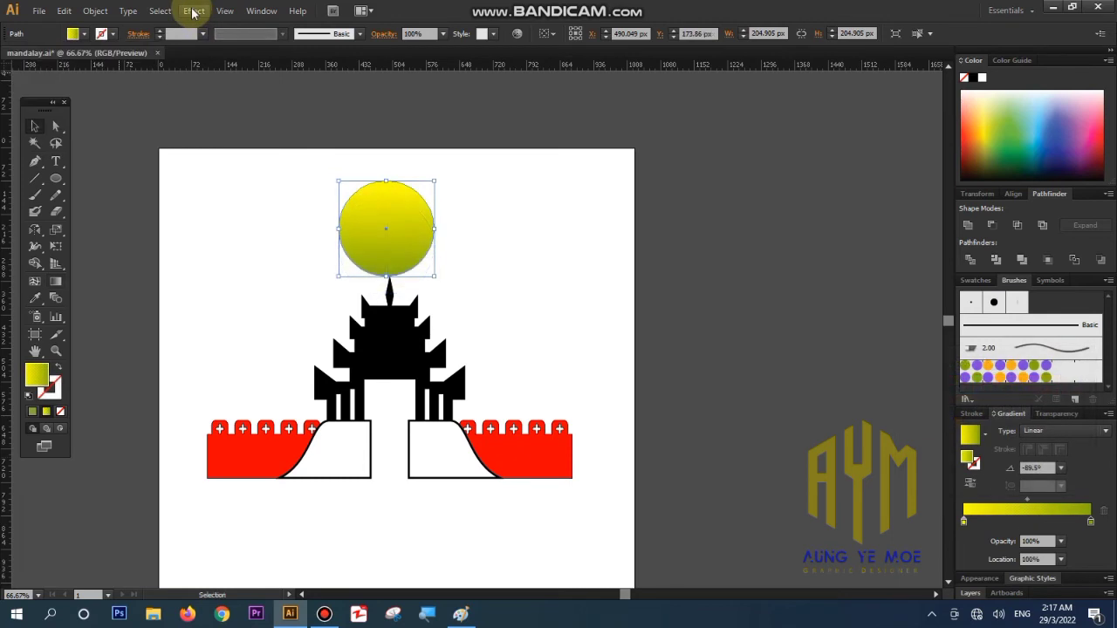
left_click(193, 11)
left_click(200, 56)
left_click(604, 352)
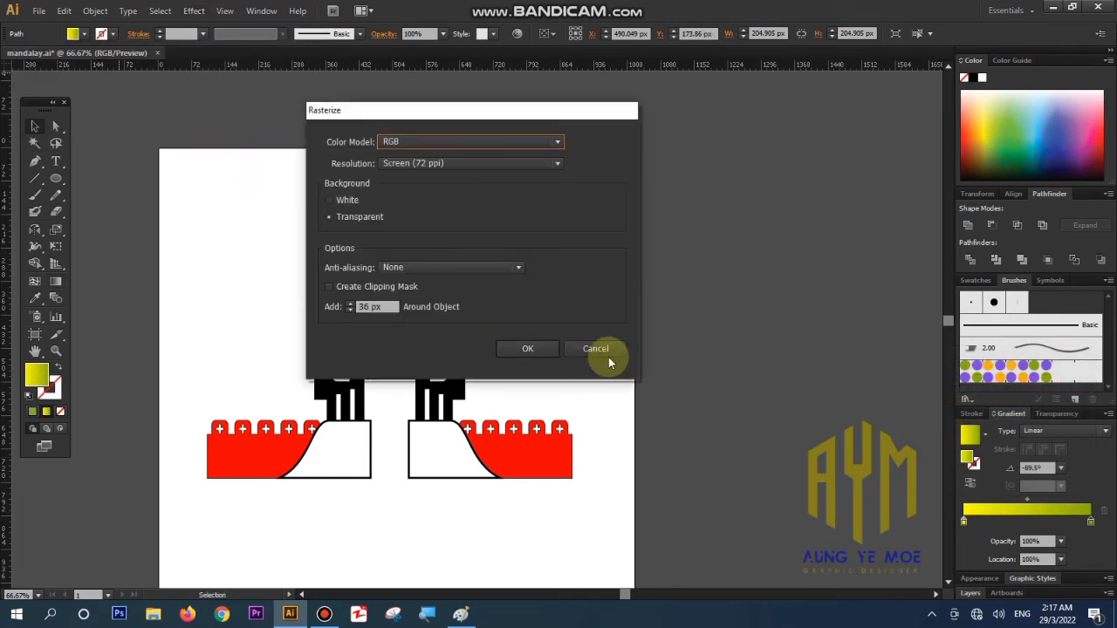
left_click(193, 10)
mouse_move(212, 168)
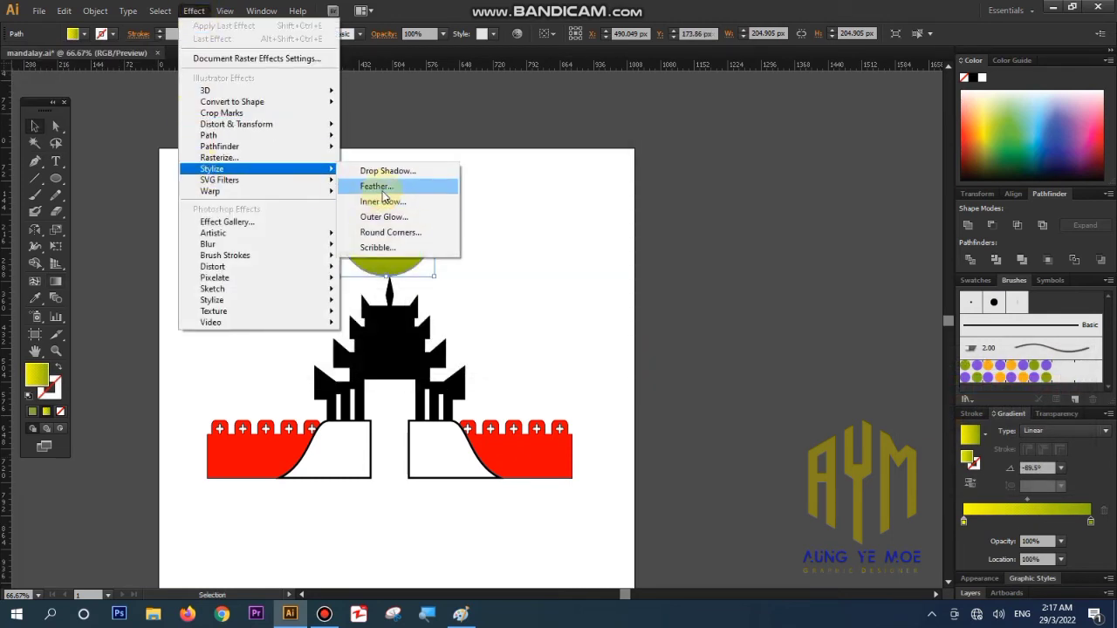
left_click(377, 187)
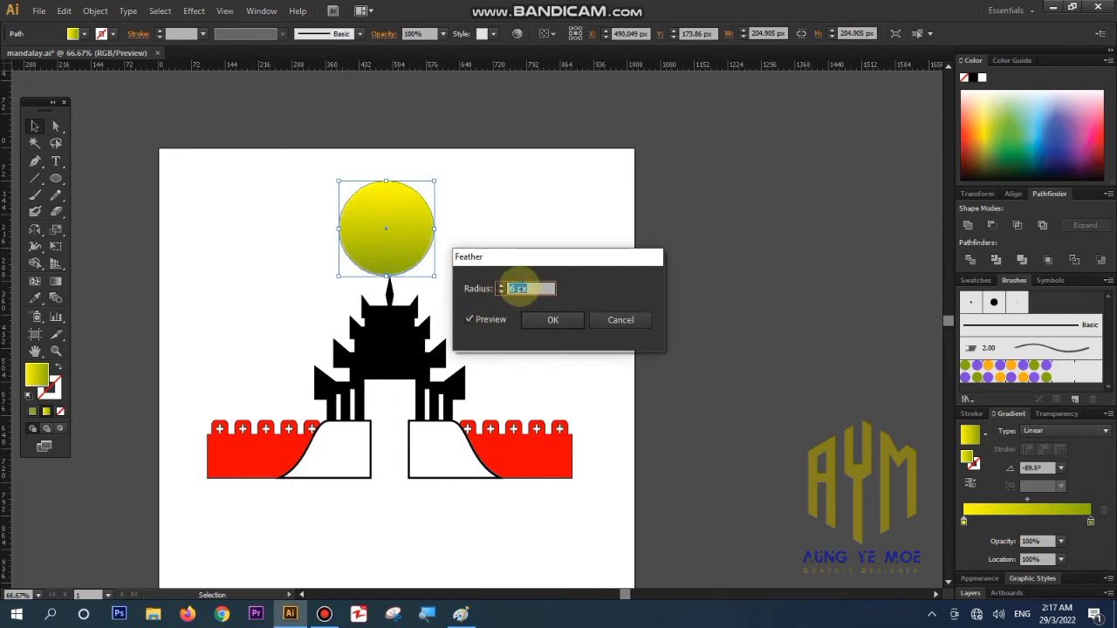
scroll(520, 286, "up", 18)
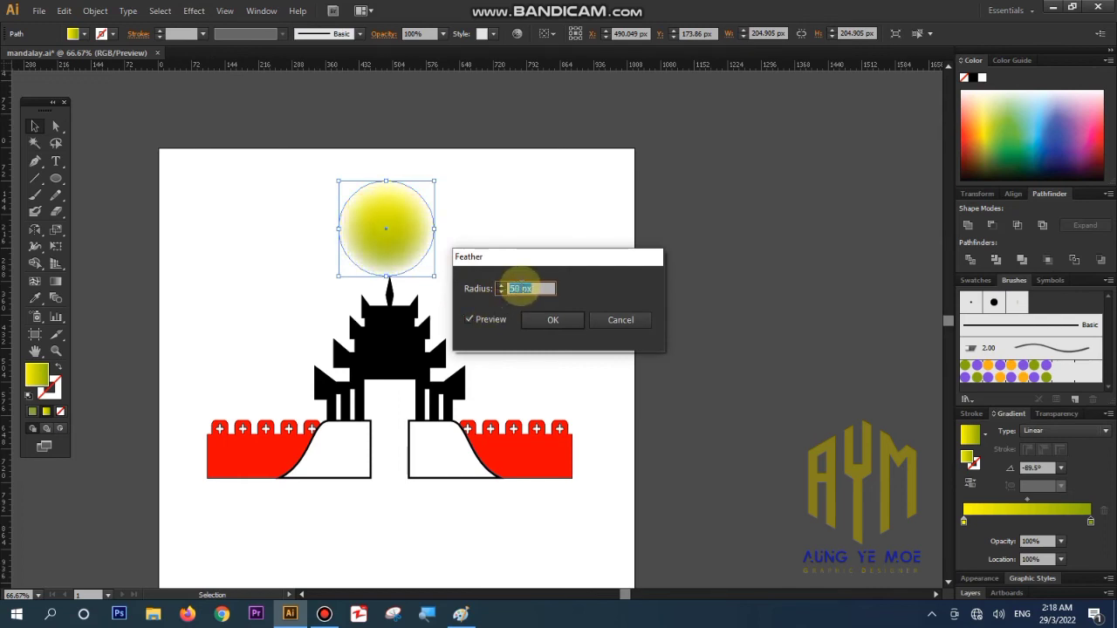
left_click(550, 320)
- Enlarge the feathered circle and make its gradient end stop bright yellow
left_click_drag(434, 277, 471, 301)
left_click_drag(411, 242, 412, 278)
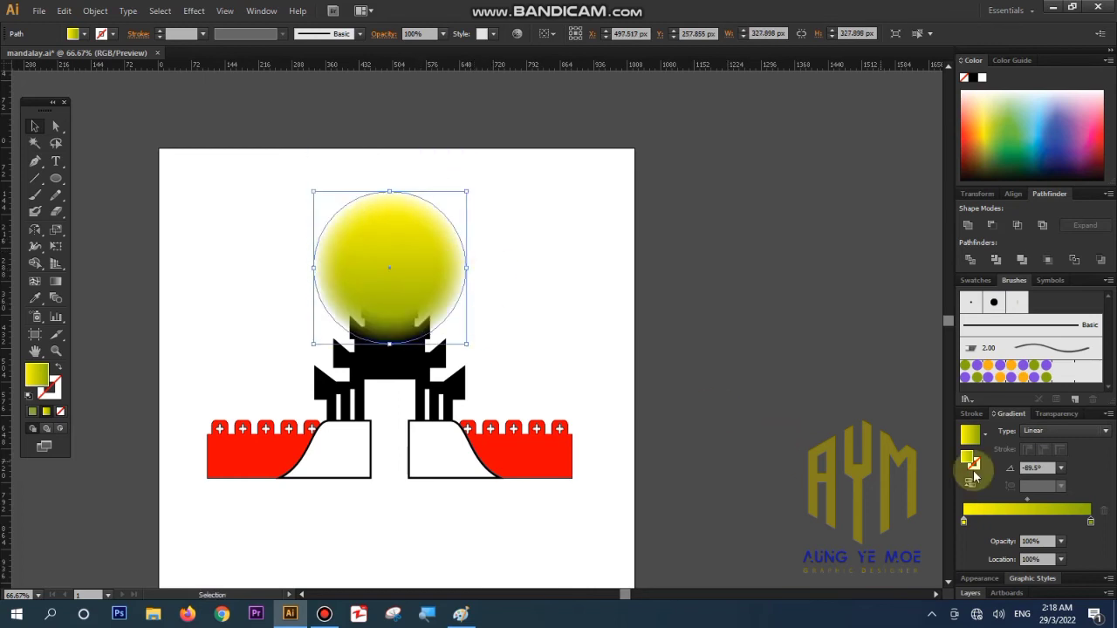
double_click(1090, 524)
left_click(957, 384)
left_click(794, 397)
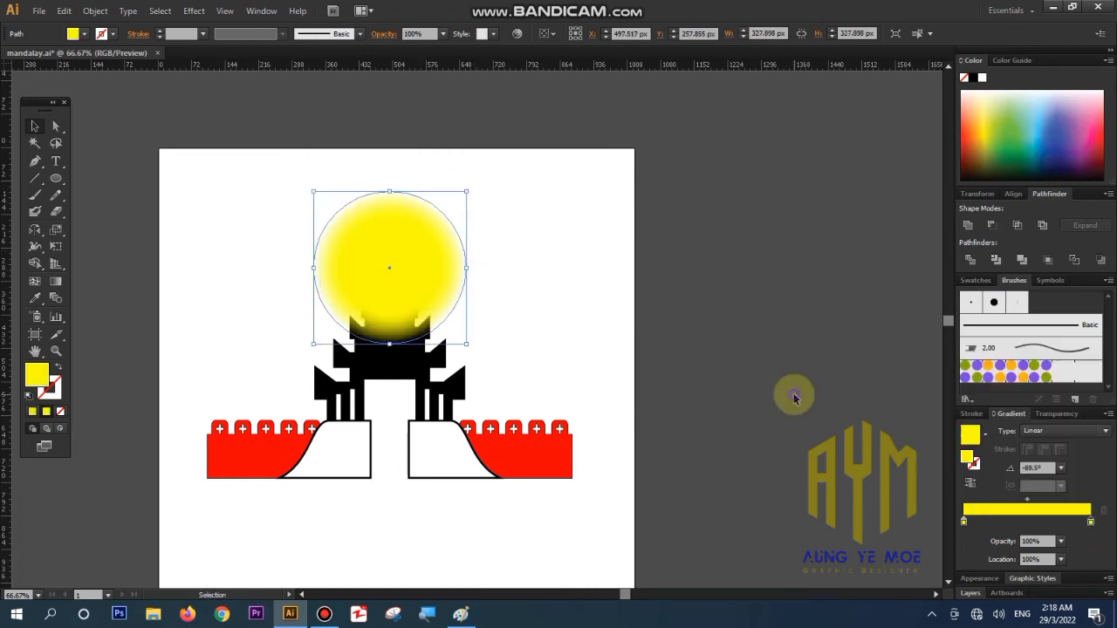
- Send the sun backward and centre it behind the palace roof
key("ctrl+[")
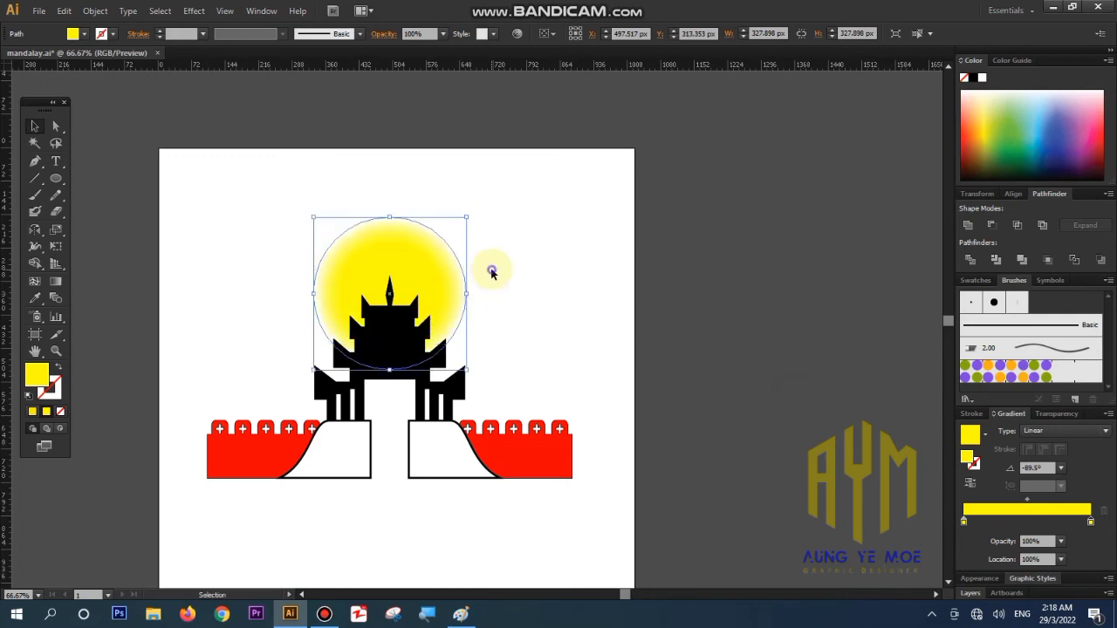
left_click(494, 267)
left_click_drag(440, 300, 441, 339)
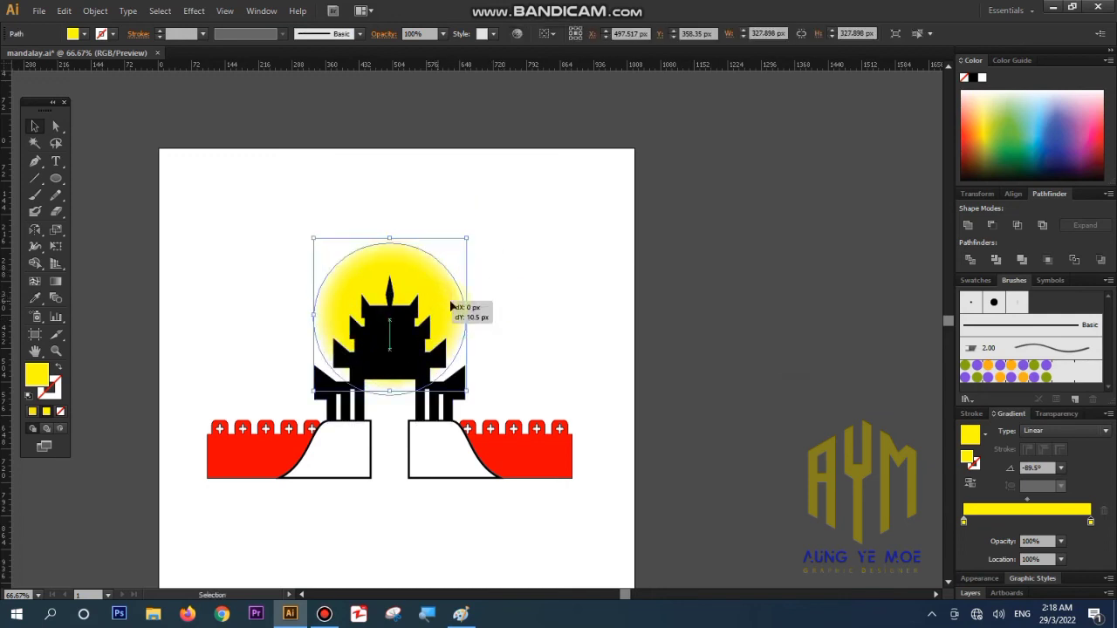
scroll(509, 288, "down", 3)
left_click_drag(439, 269, 447, 265)
- Cover the whole artboard with a back-most rectangle filled with a blue sky gradient
left_click(55, 178)
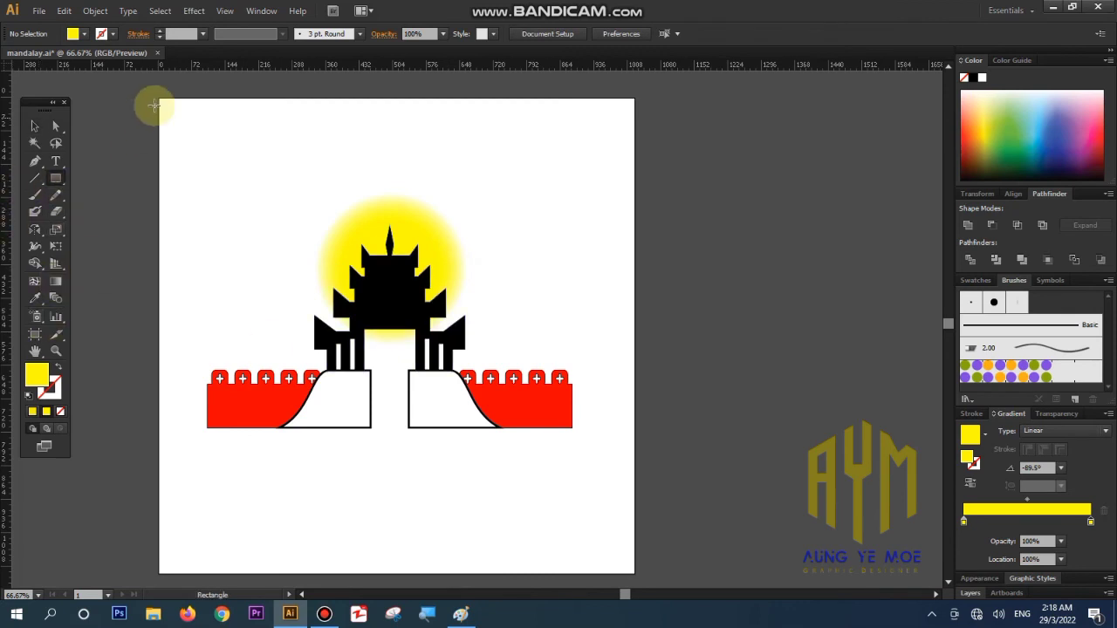
mouse_move(159, 98)
left_mouse_down()
mouse_move(594, 523)
mouse_move(636, 548)
left_mouse_up()
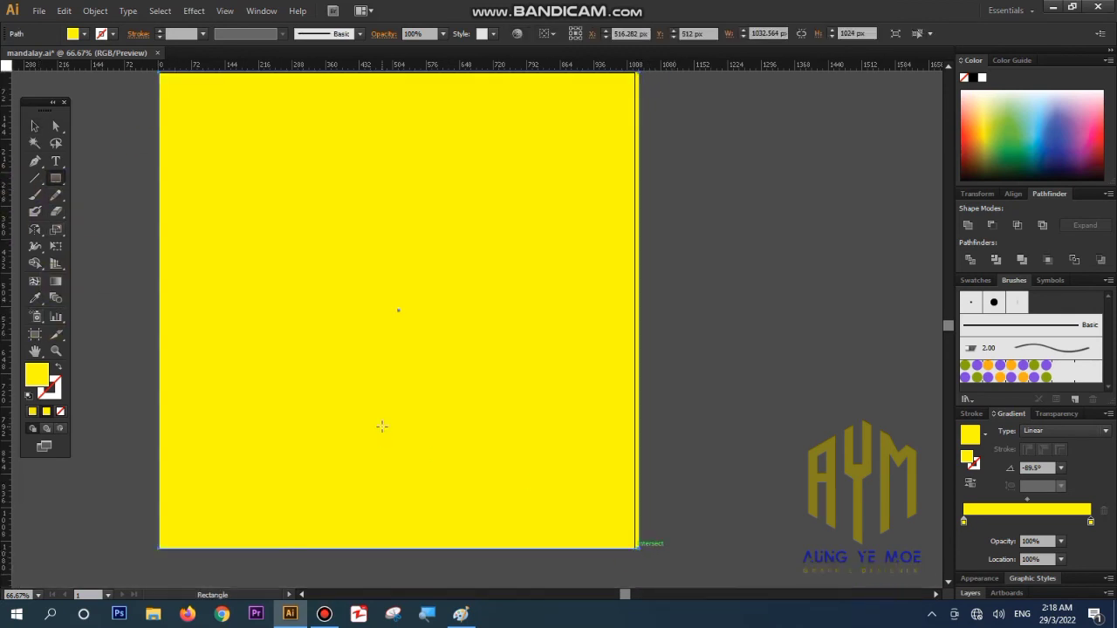
key("ctrl+shift+bracketleft")
left_click(1053, 154)
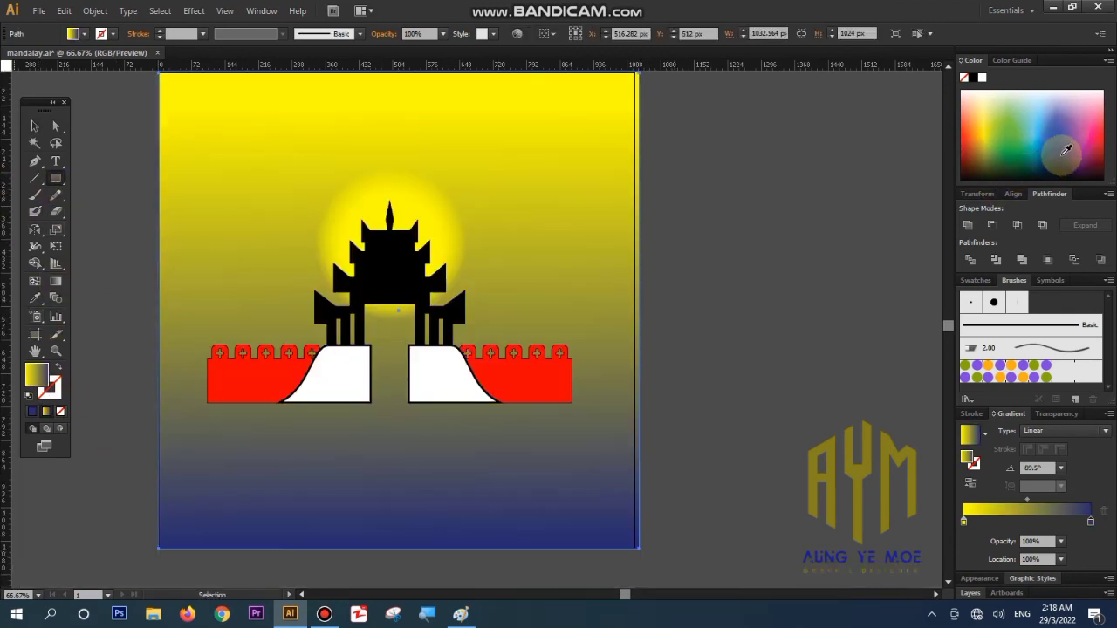
left_click_drag(1060, 118, 1062, 162)
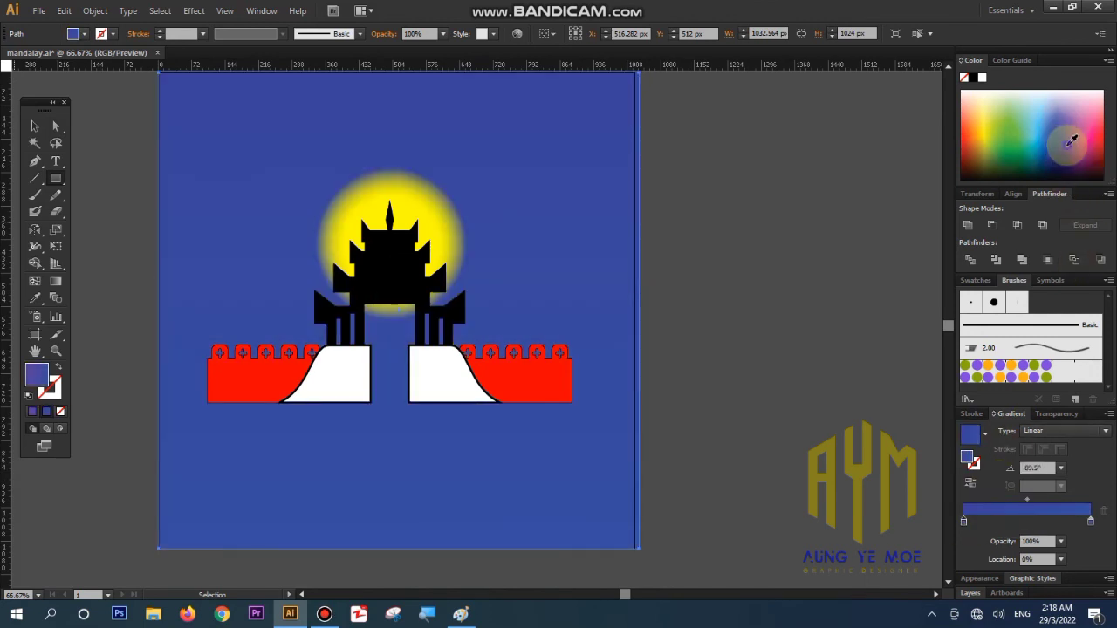
- Reapply the feather glow to the sun and centre the finished artwork in view
key("v")
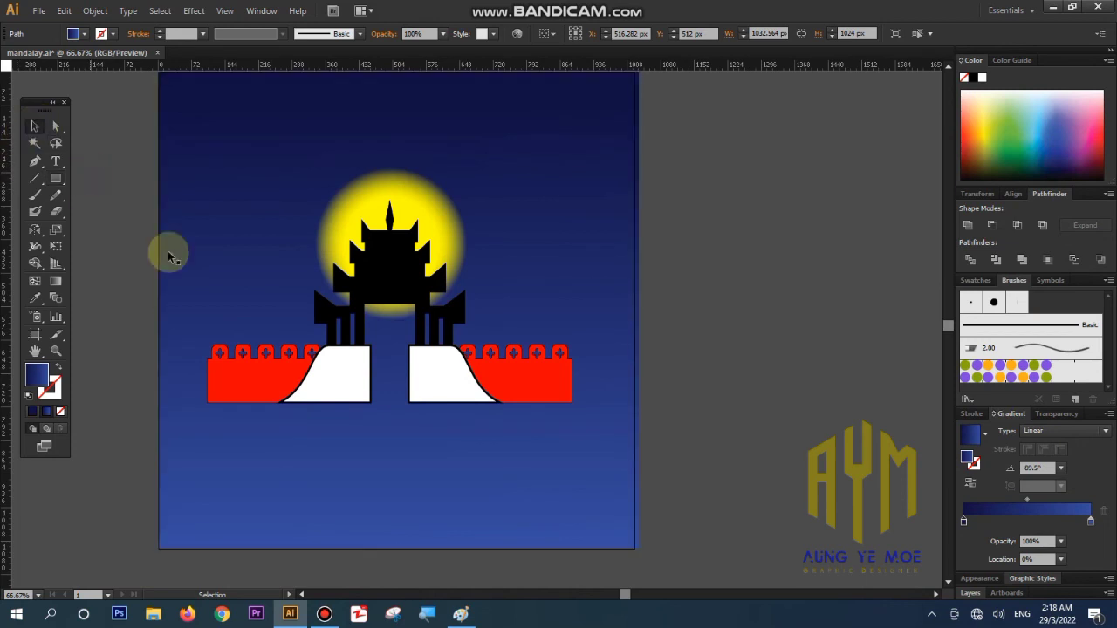
scroll(166, 250, "up", 2)
left_click(423, 244)
left_click(193, 11)
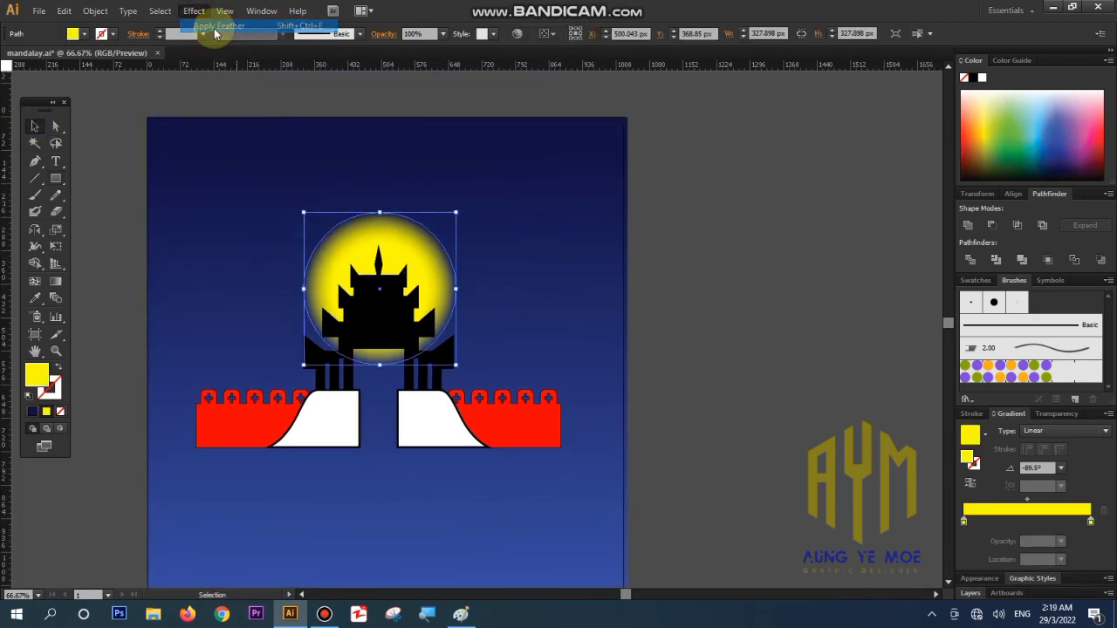
left_click(261, 179)
left_click(781, 276)
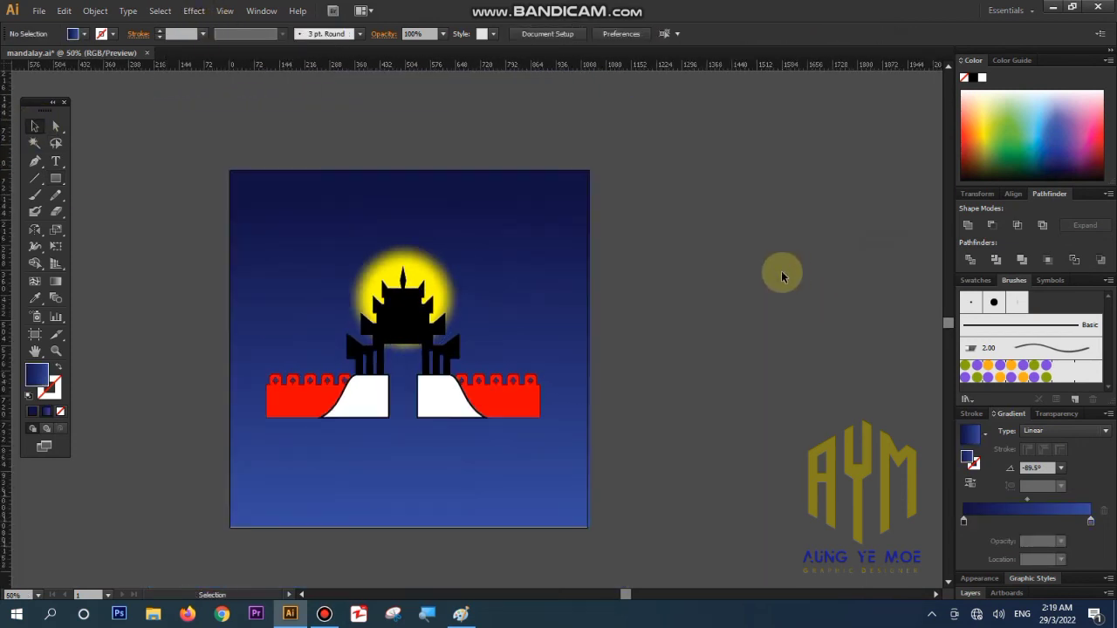
left_click_drag(660, 302, 739, 319)
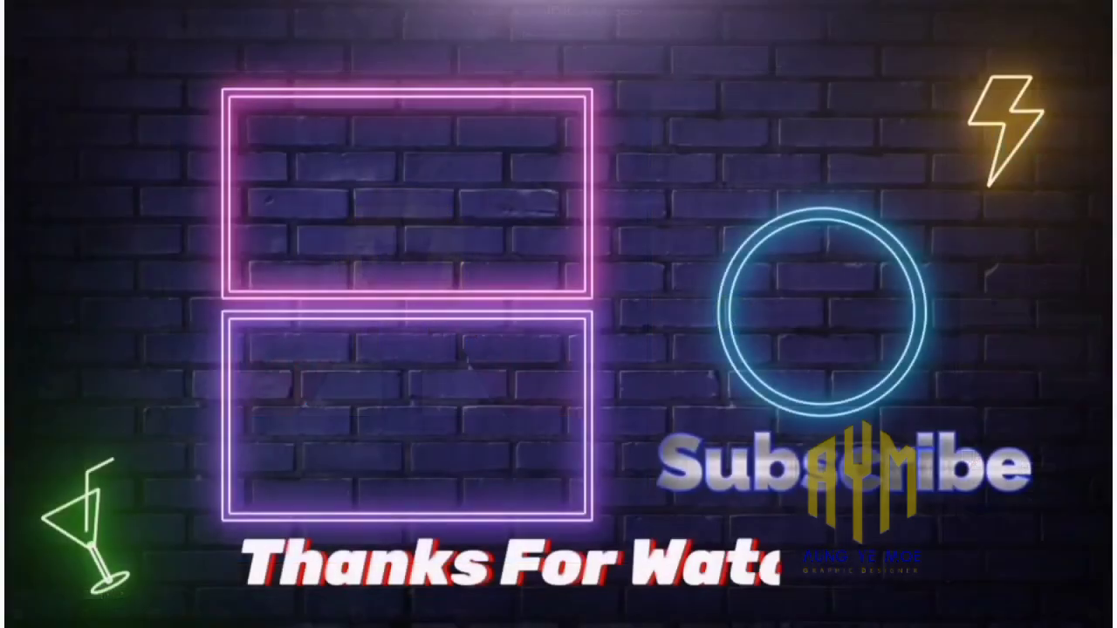